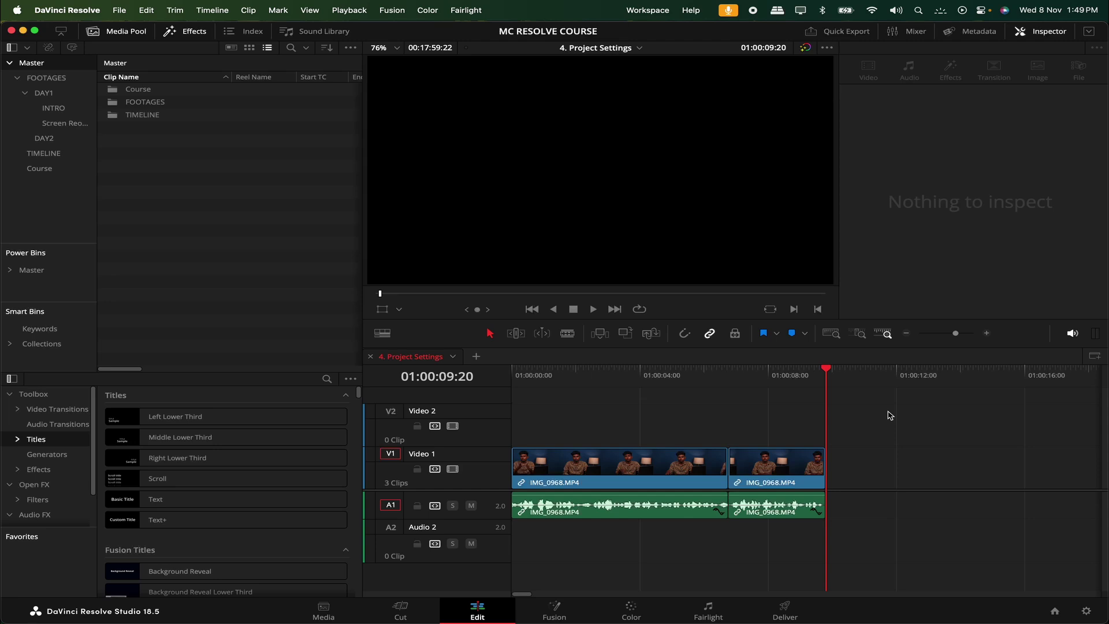
Open the application preferences, look through the User and System sections, and close them without saving.
{"action": "left_click", "coordinate": [81, 7]}
{"action": "left_click", "coordinate": [87, 50]}
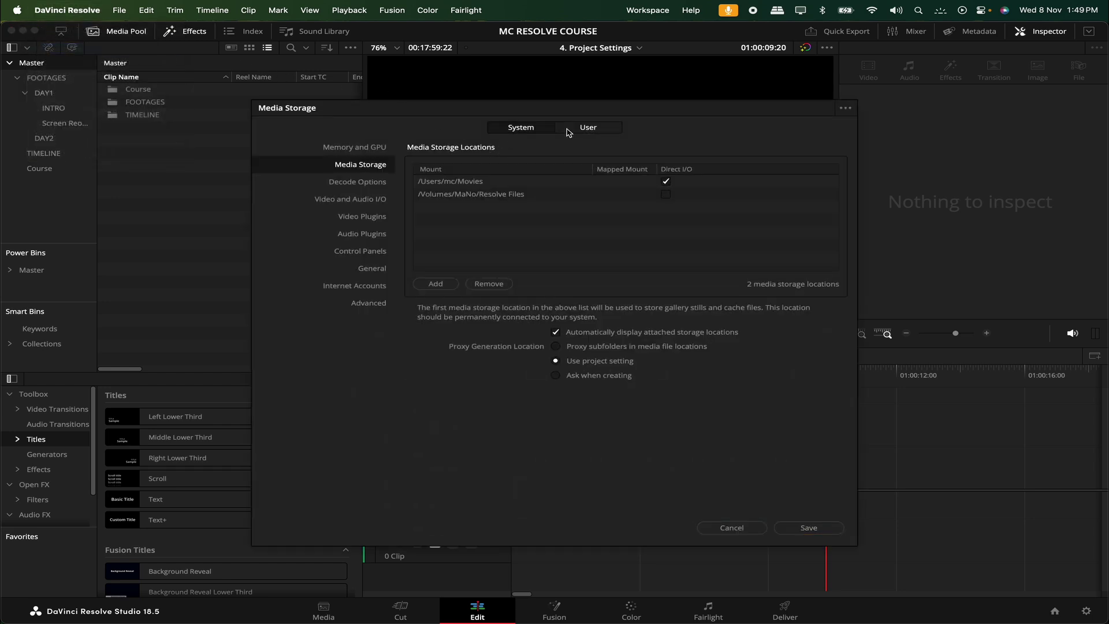
{"action": "left_click", "coordinate": [569, 132]}
{"action": "left_click", "coordinate": [548, 134]}
{"action": "left_click", "coordinate": [739, 527]}
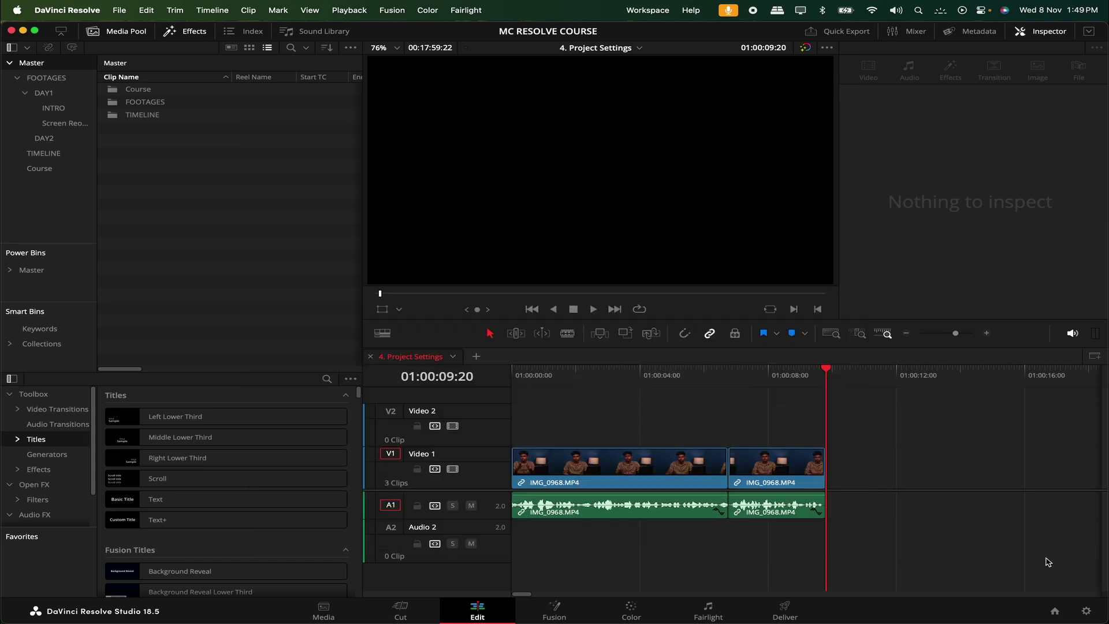
Look at the master project settings and the media storage preferences, leaving both without saving.
{"action": "left_click", "coordinate": [1089, 613]}
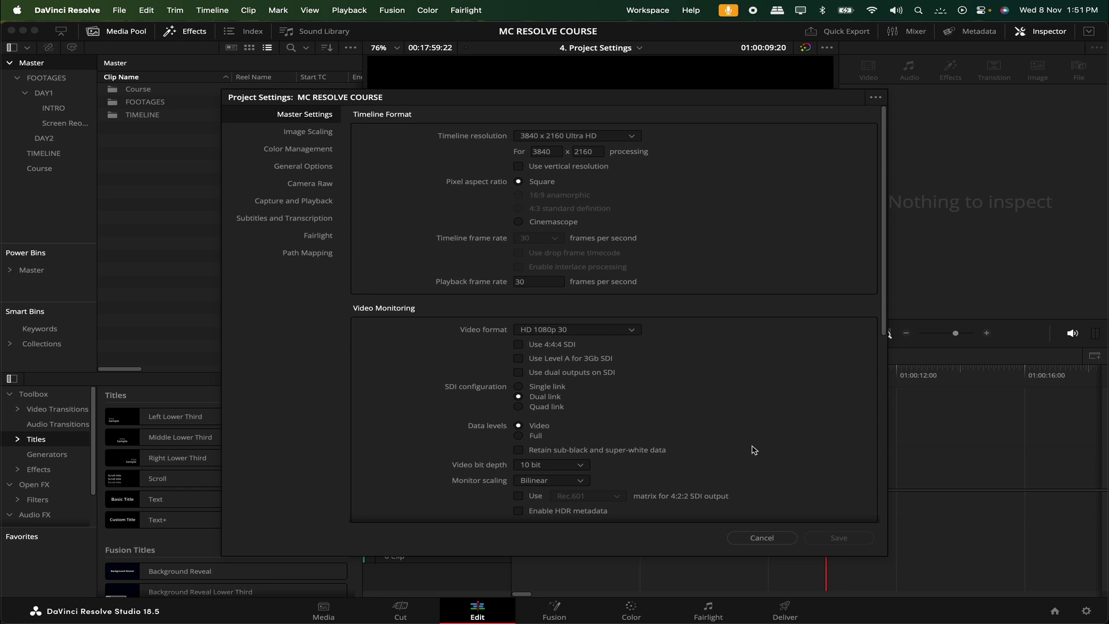
{"action": "key", "text": "Escape"}
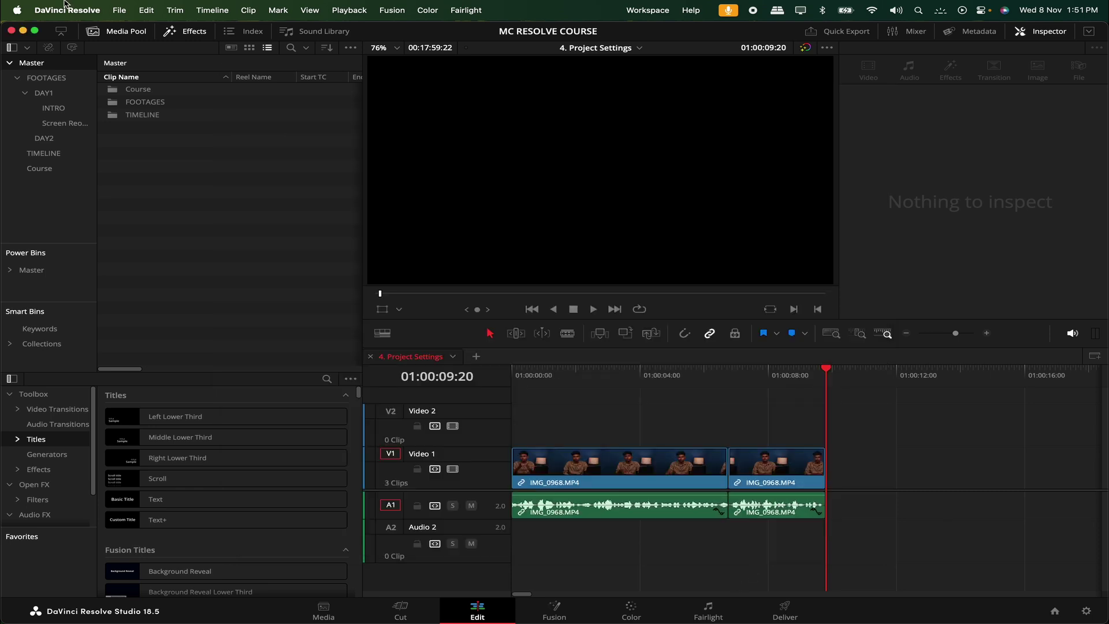
{"action": "left_click", "coordinate": [67, 10]}
{"action": "left_click", "coordinate": [80, 50]}
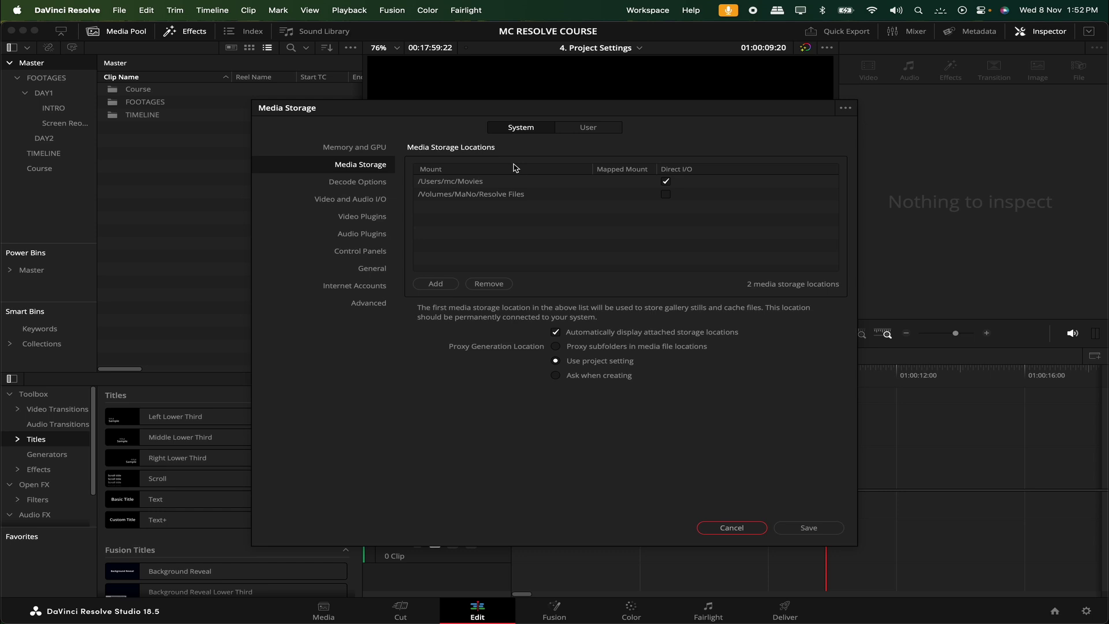
{"action": "left_click", "coordinate": [732, 528]}
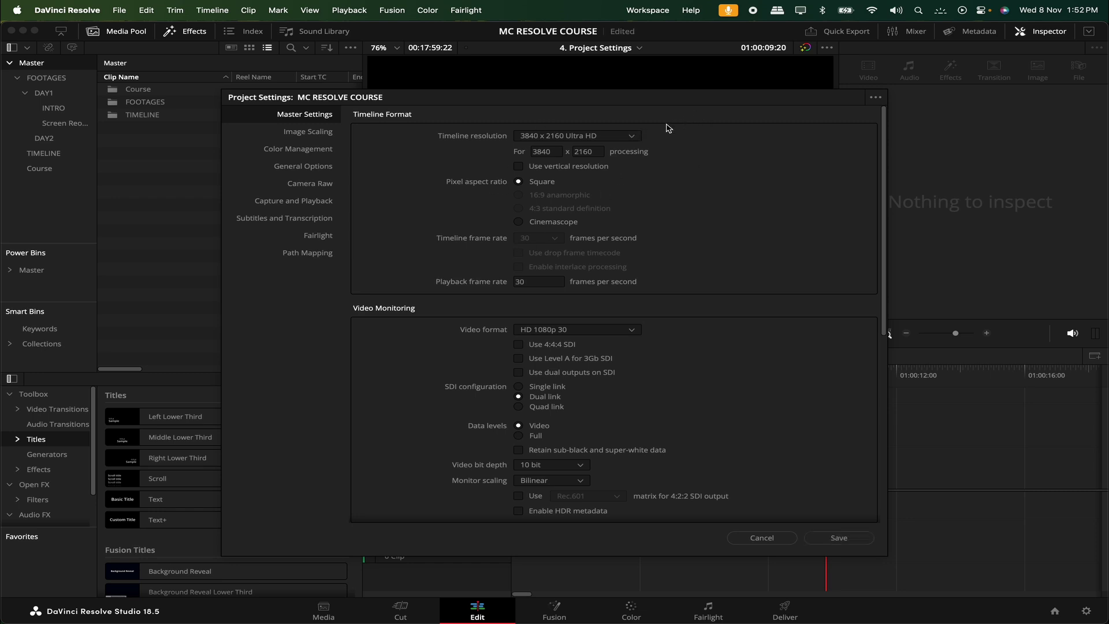
Try the 1920 x 1080 HD timeline resolution and return to 3840 x 2160 Ultra HD.
{"action": "left_click", "coordinate": [628, 137]}
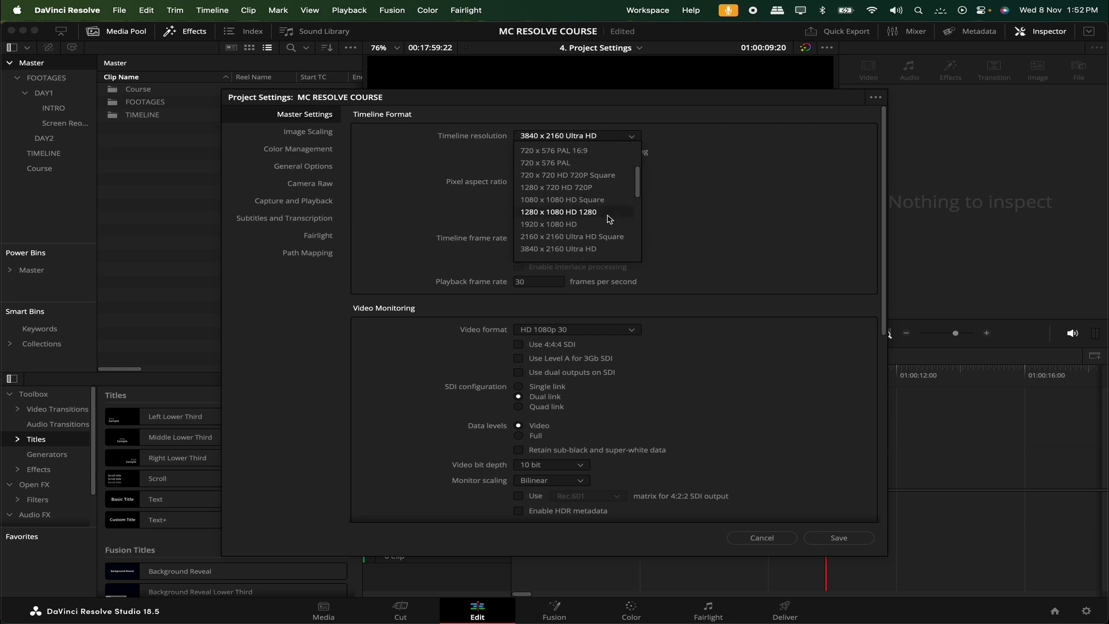
{"action": "left_click", "coordinate": [627, 225]}
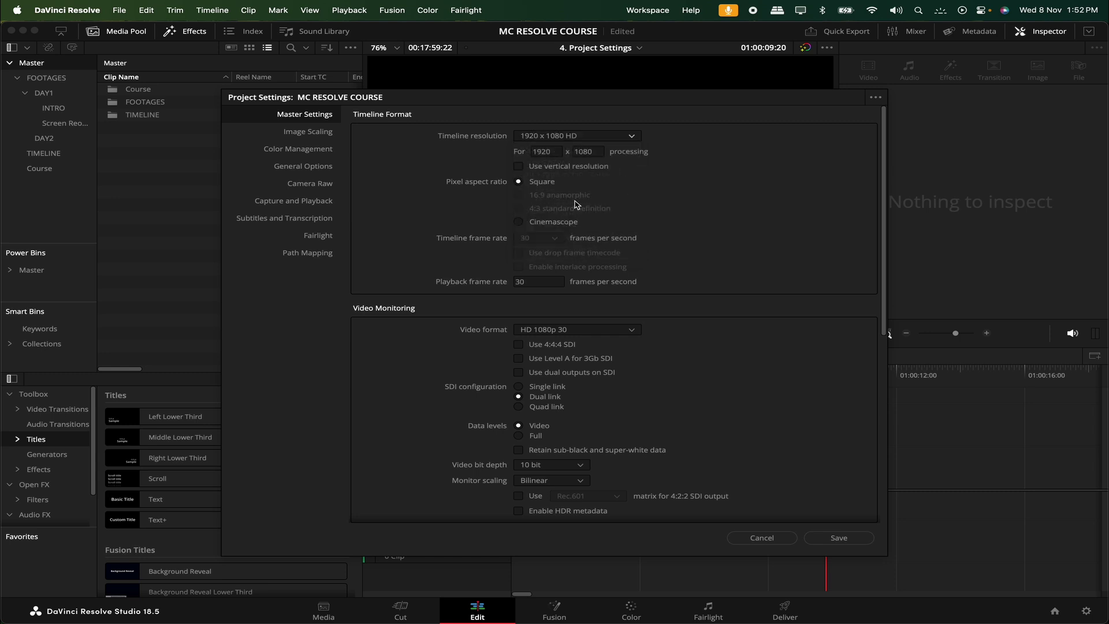
{"action": "left_click", "coordinate": [551, 171]}
{"action": "left_click", "coordinate": [558, 139]}
{"action": "left_click", "coordinate": [561, 180]}
Review the master project settings from Timeline Format through Video Monitoring to Optimized Media and Render Cache.
{"action": "left_click_drag", "start_coordinate": [527, 102], "coordinate": [924, 93]}
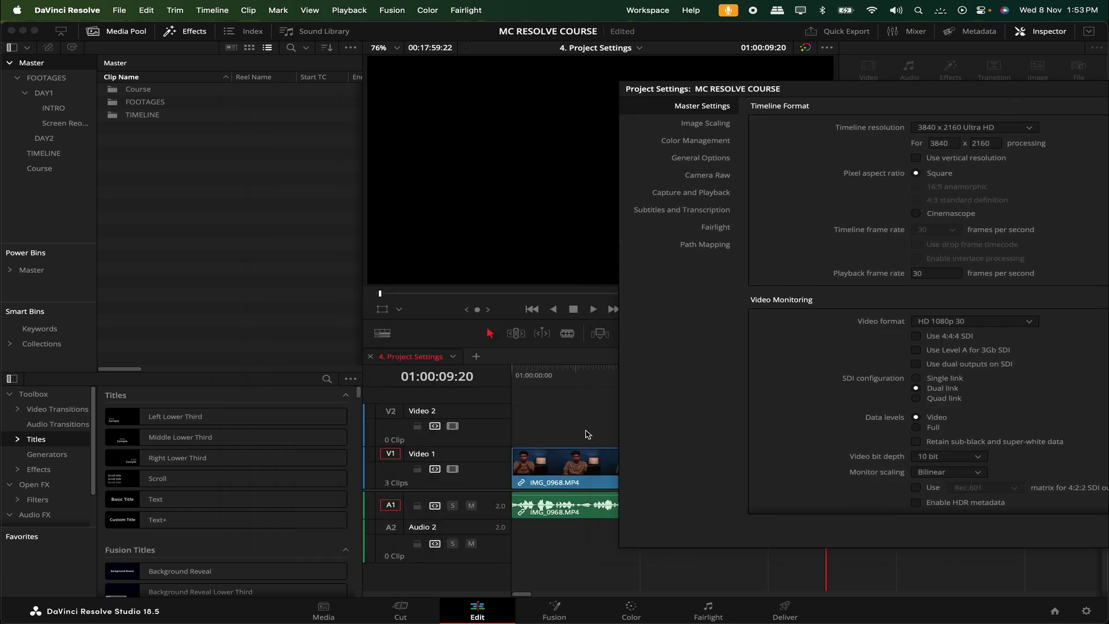
{"action": "left_click_drag", "start_coordinate": [818, 89], "coordinate": [396, 95]}
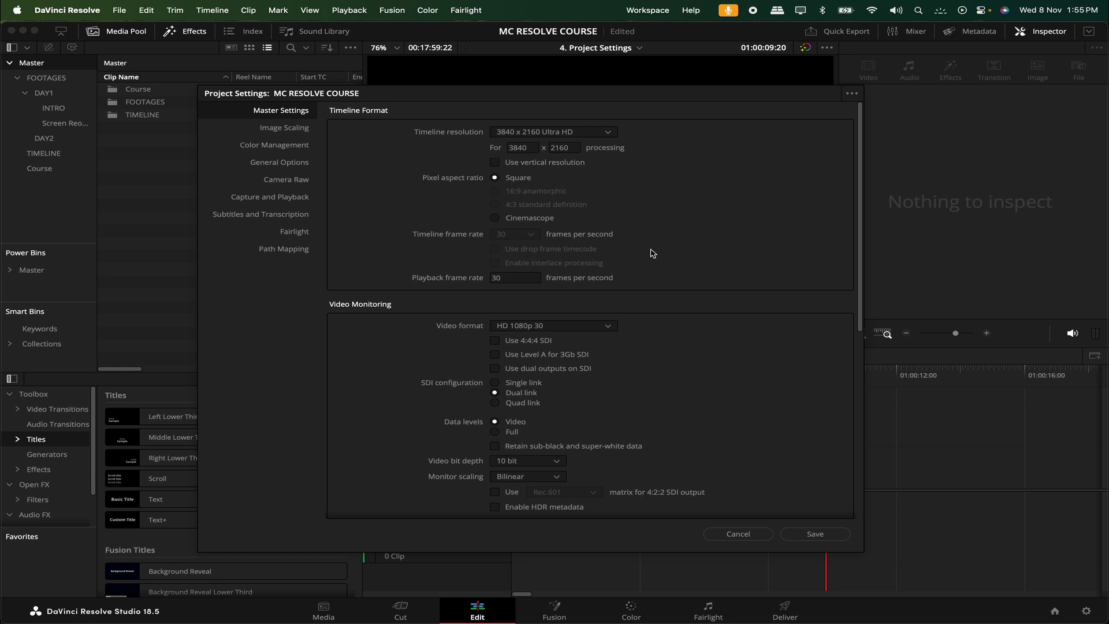
{"action": "scroll", "coordinate": [651, 253], "scroll_direction": "down", "scroll_amount": 4}
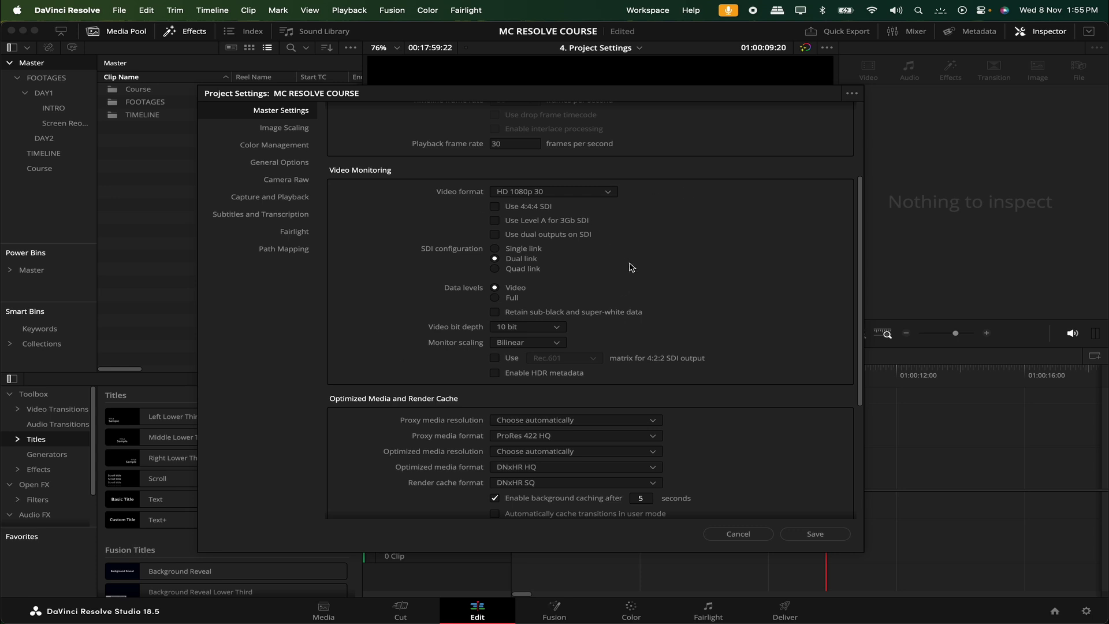
{"action": "scroll", "coordinate": [494, 279], "scroll_direction": "down", "scroll_amount": 5}
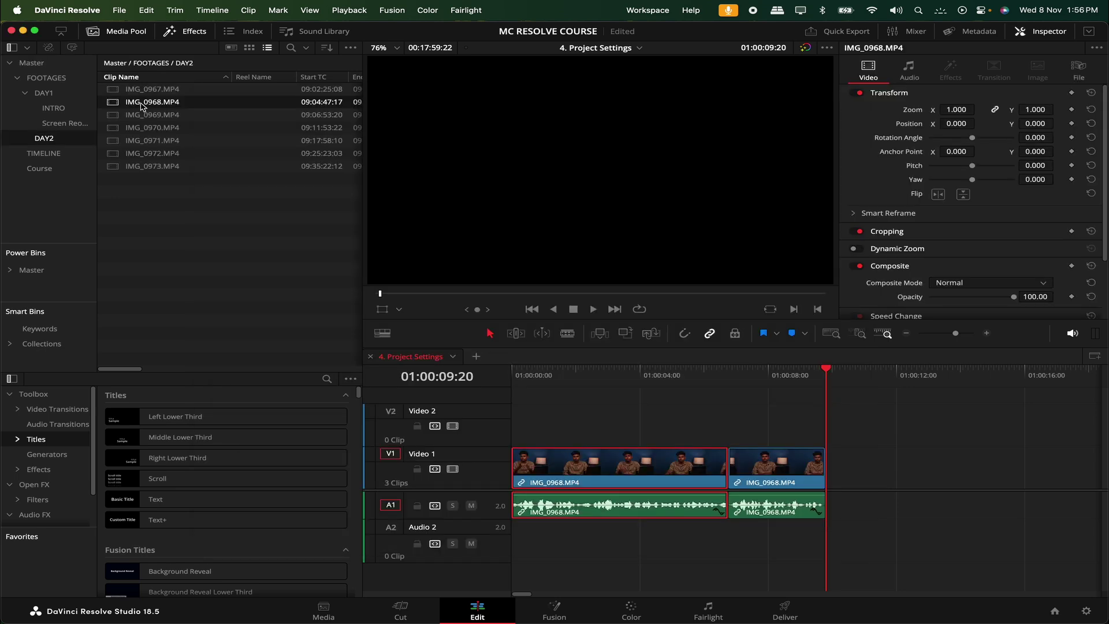
Start generating proxy media for the IMG_0968.MP4 clip in the DAY2 bin and cancel the generation.
{"action": "right_click", "coordinate": [142, 104]}
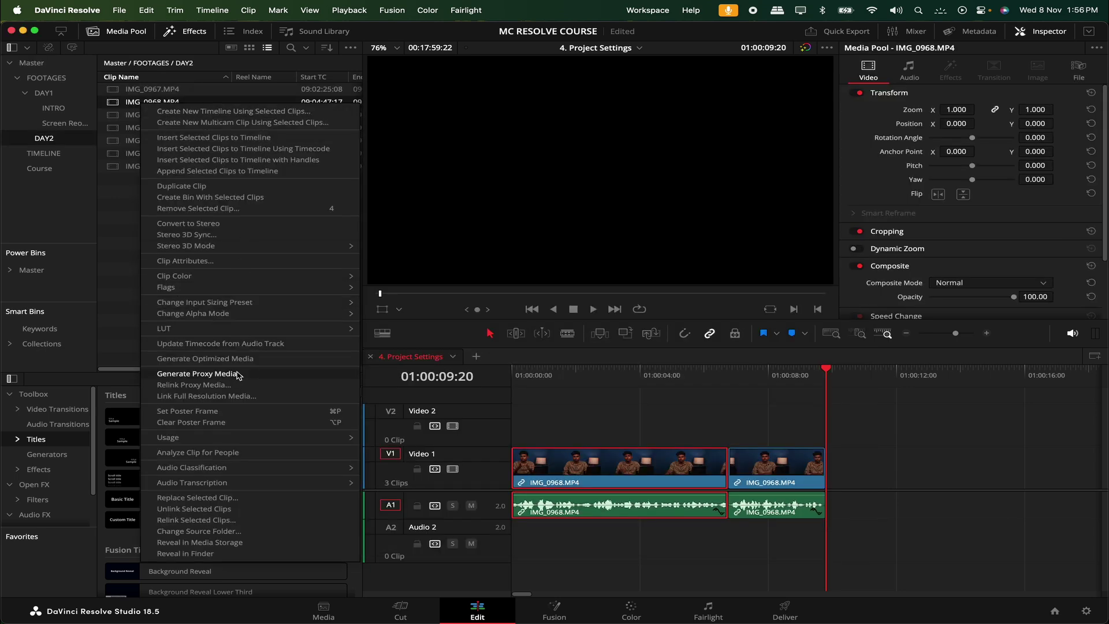
{"action": "left_click", "coordinate": [197, 373]}
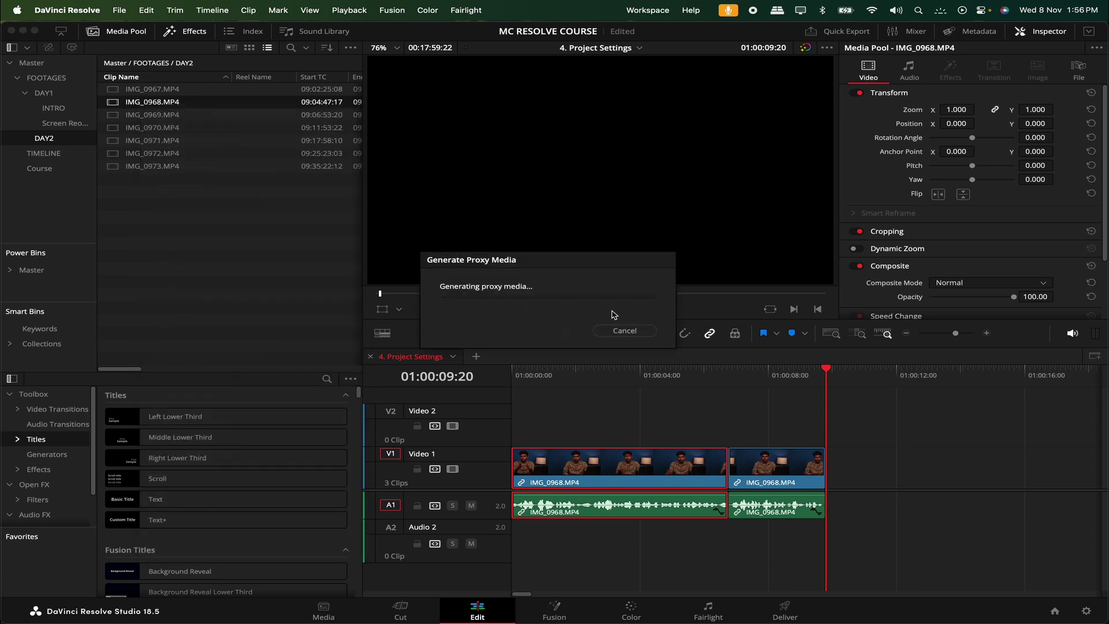
{"action": "left_click", "coordinate": [625, 330]}
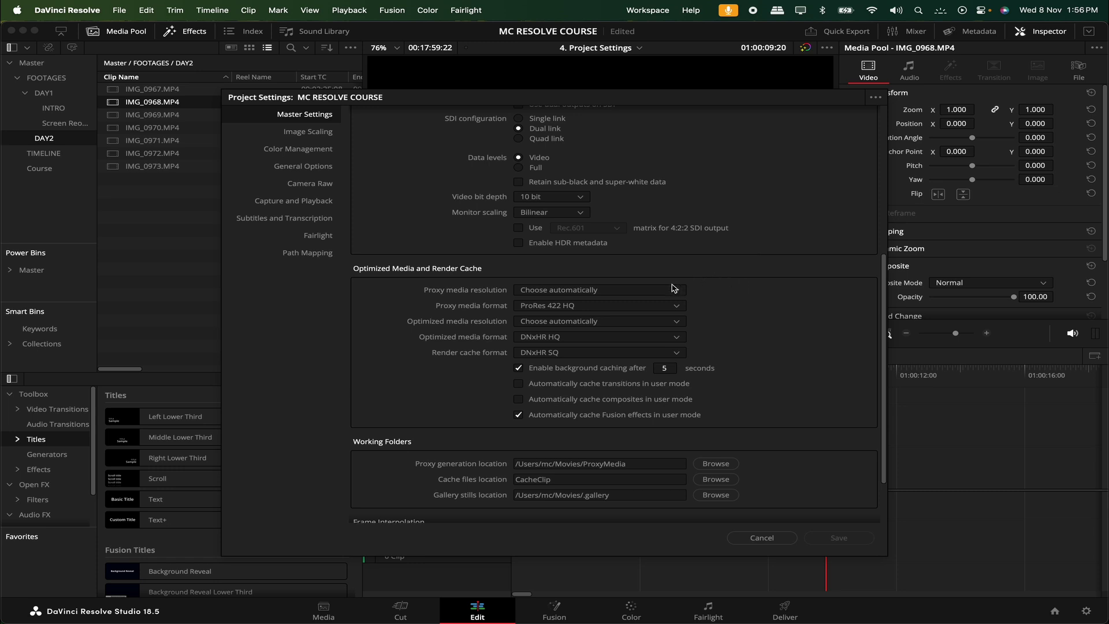
Set the proxy media resolution to Quarter in the project's master settings.
{"action": "left_click", "coordinate": [639, 289]}
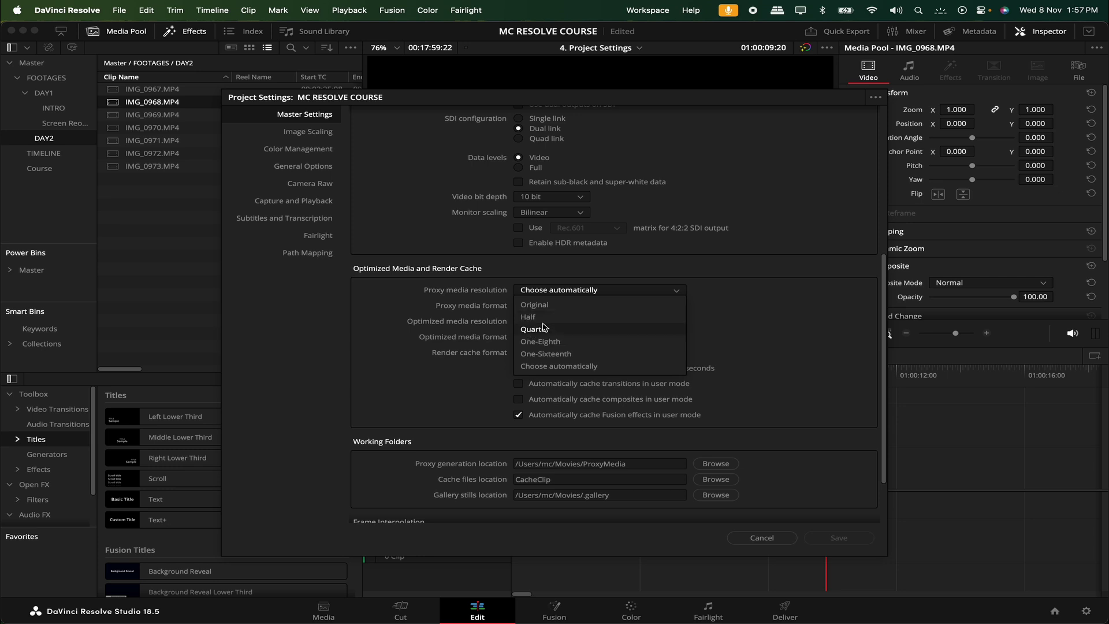
{"action": "left_click", "coordinate": [632, 332]}
{"action": "left_click", "coordinate": [555, 329]}
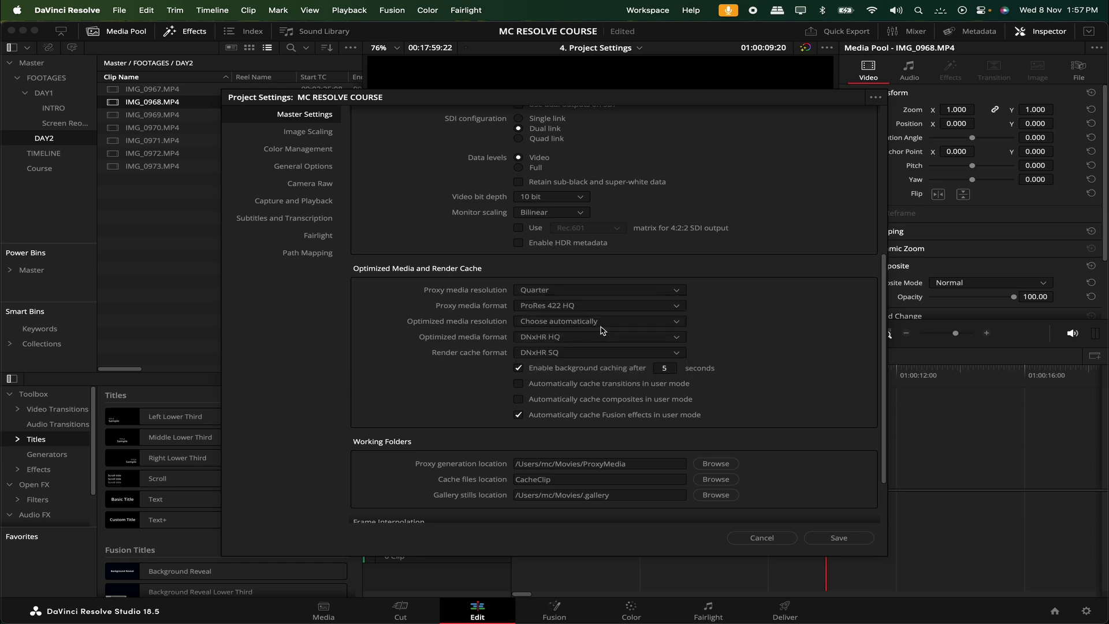
Look through the available proxy media formats and select ProRes 422 HQ.
{"action": "left_click", "coordinate": [546, 306]}
{"action": "scroll", "coordinate": [565, 403], "scroll_direction": "up", "scroll_amount": 3}
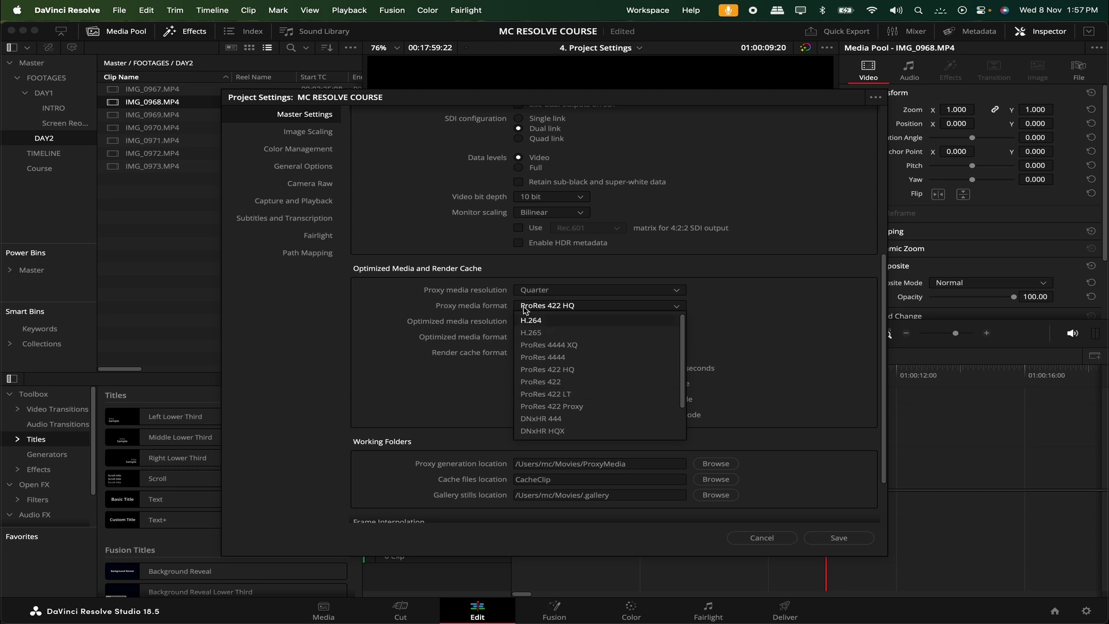
{"action": "scroll", "coordinate": [563, 396], "scroll_direction": "down", "scroll_amount": 3}
{"action": "scroll", "coordinate": [563, 396], "scroll_direction": "up", "scroll_amount": 3}
{"action": "scroll", "coordinate": [569, 404], "scroll_direction": "down", "scroll_amount": 3}
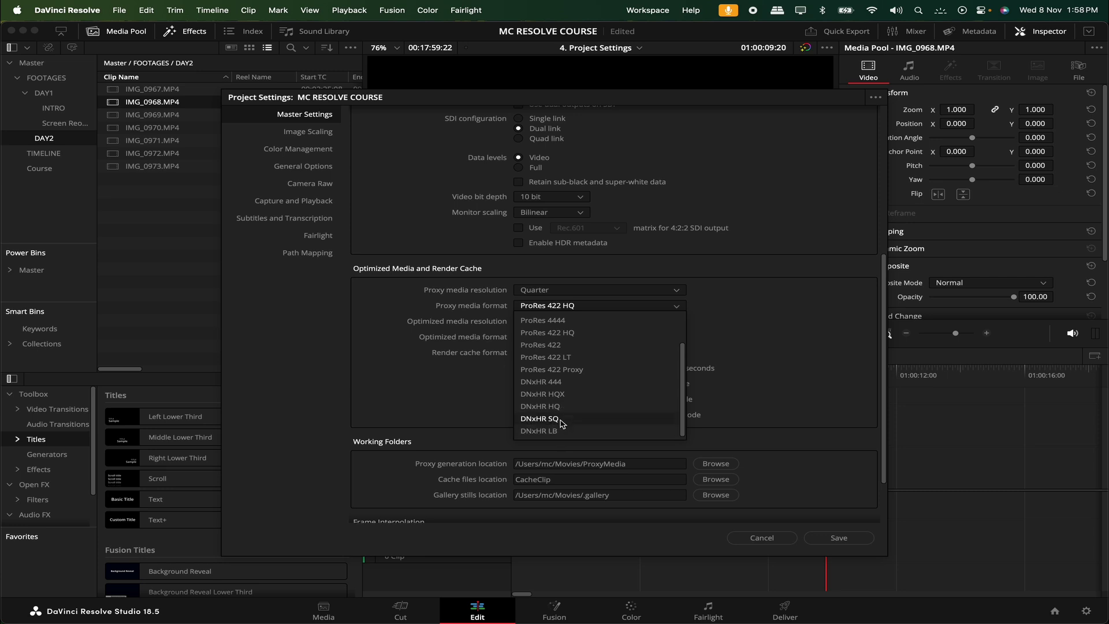
{"action": "left_click", "coordinate": [549, 333]}
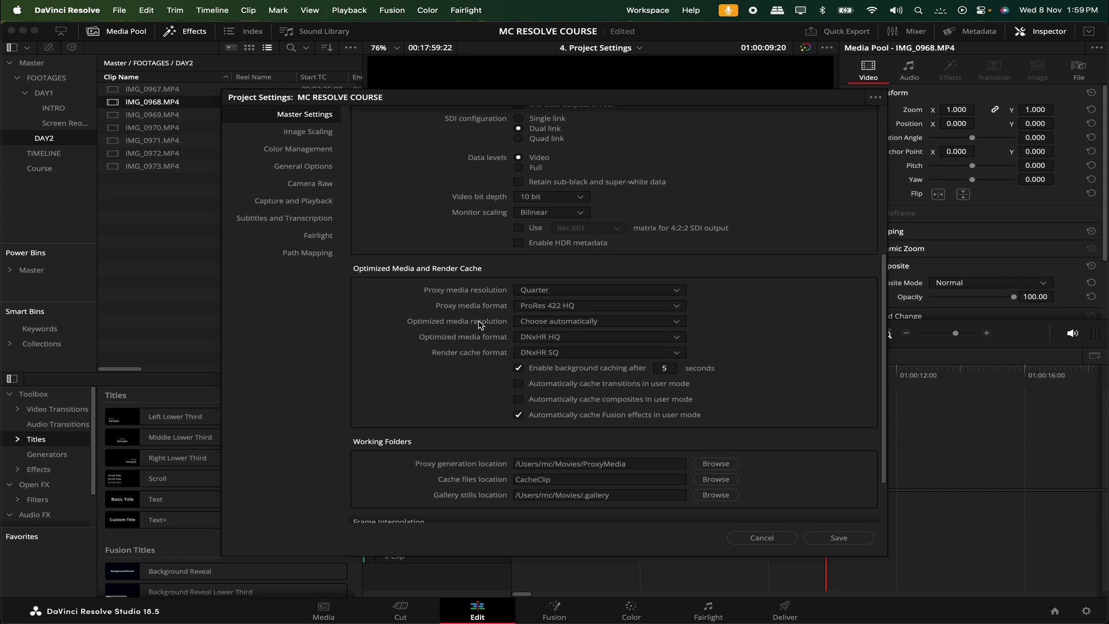
Keep the optimized media resolution at Choose automatically and select DNxHR HQ as the optimized media format.
{"action": "left_click", "coordinate": [565, 319]}
{"action": "left_click", "coordinate": [553, 330]}
{"action": "left_click", "coordinate": [590, 340]}
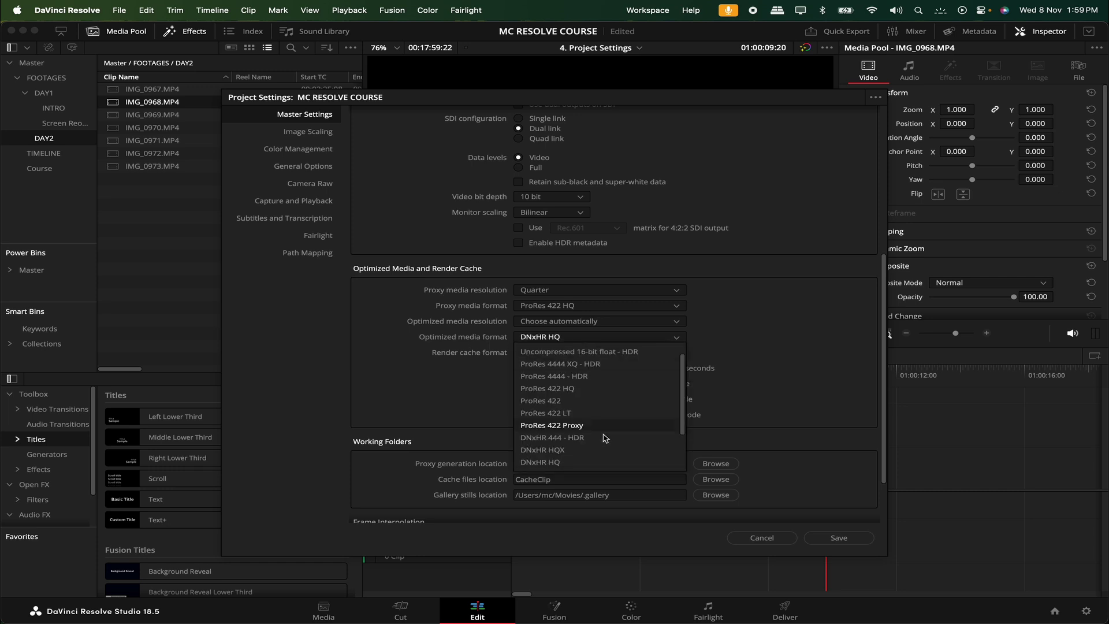
{"action": "left_click", "coordinate": [604, 464]}
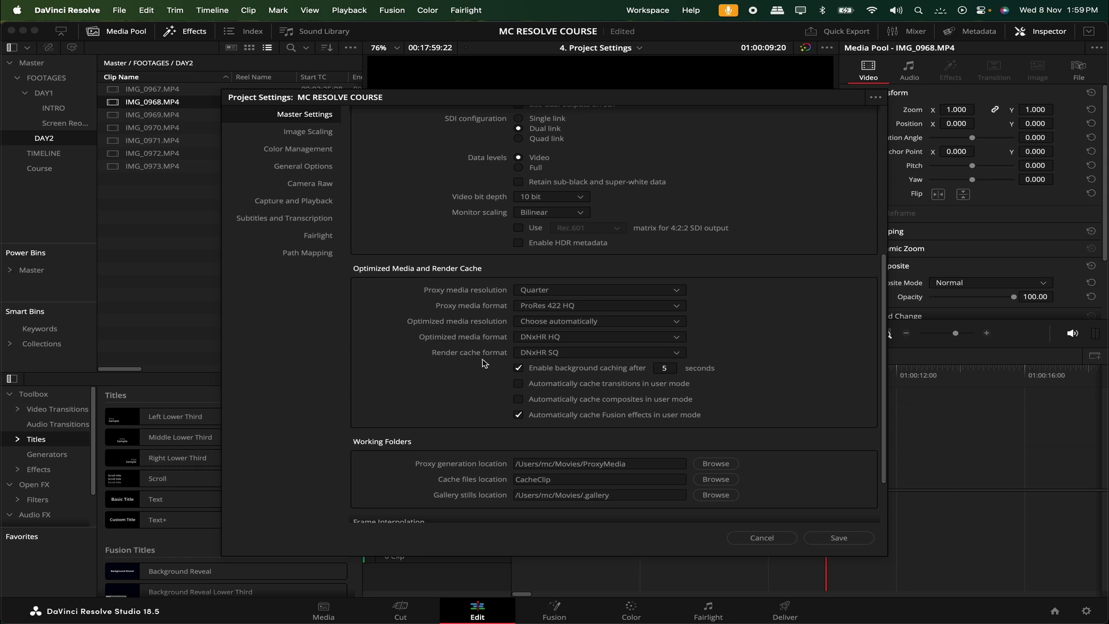
Look through the render cache formats and select DNxHR SQ.
{"action": "left_click", "coordinate": [576, 360]}
{"action": "left_click", "coordinate": [584, 478]}
{"action": "left_click", "coordinate": [550, 357]}
{"action": "scroll", "coordinate": [551, 362], "scroll_direction": "up", "scroll_amount": 1}
{"action": "scroll", "coordinate": [586, 439], "scroll_direction": "down", "scroll_amount": 2}
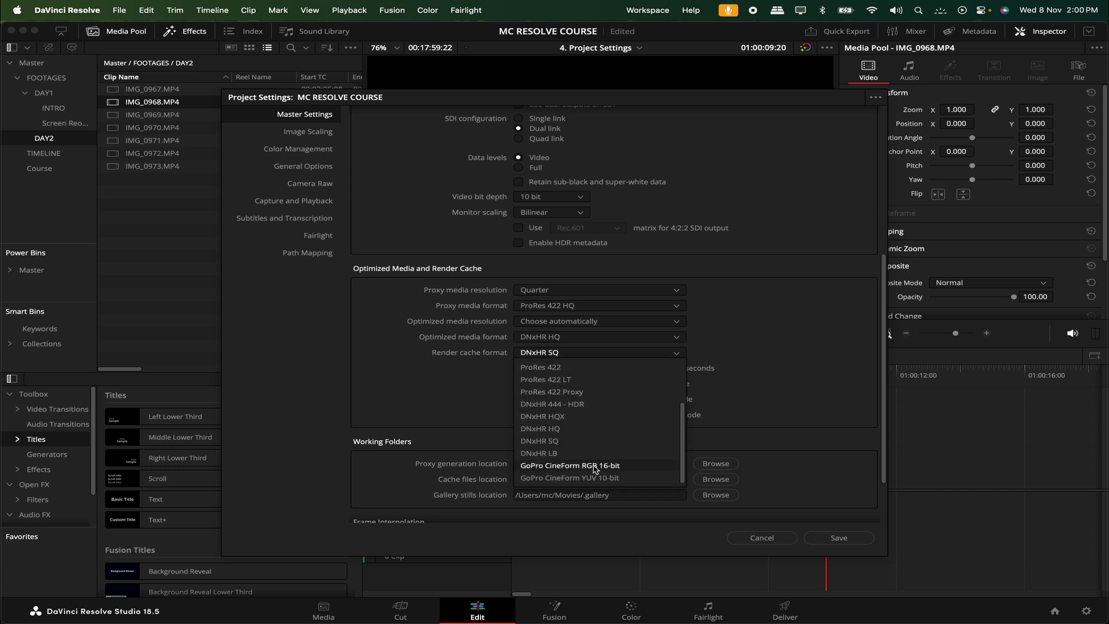
{"action": "left_click", "coordinate": [589, 446]}
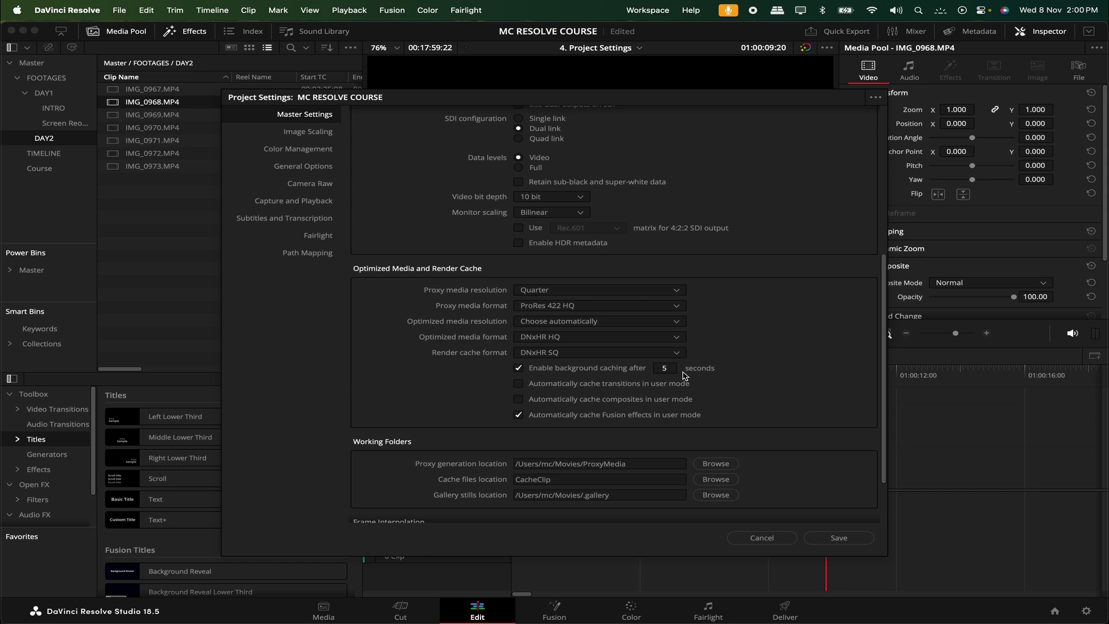
Enable automatic caching of transitions and of composites in user mode.
{"action": "left_click", "coordinate": [567, 385]}
{"action": "left_click", "coordinate": [567, 400]}
Set the frame interpolation retime process to Optical Flow.
{"action": "scroll", "coordinate": [727, 402], "scroll_direction": "down", "scroll_amount": 1}
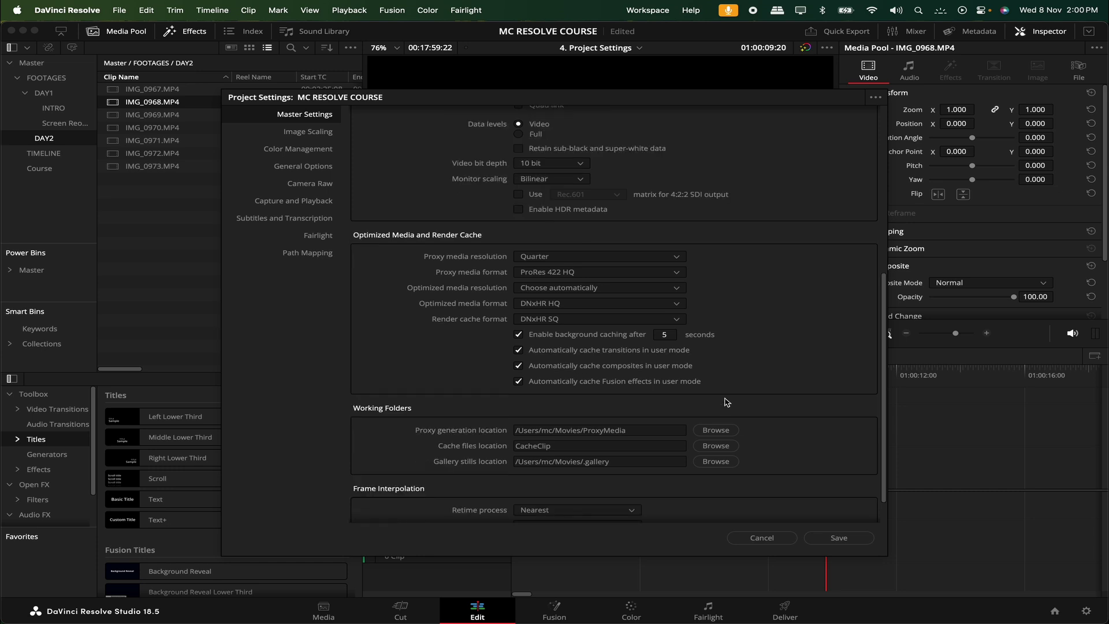
{"action": "scroll", "coordinate": [726, 402], "scroll_direction": "down", "scroll_amount": 1}
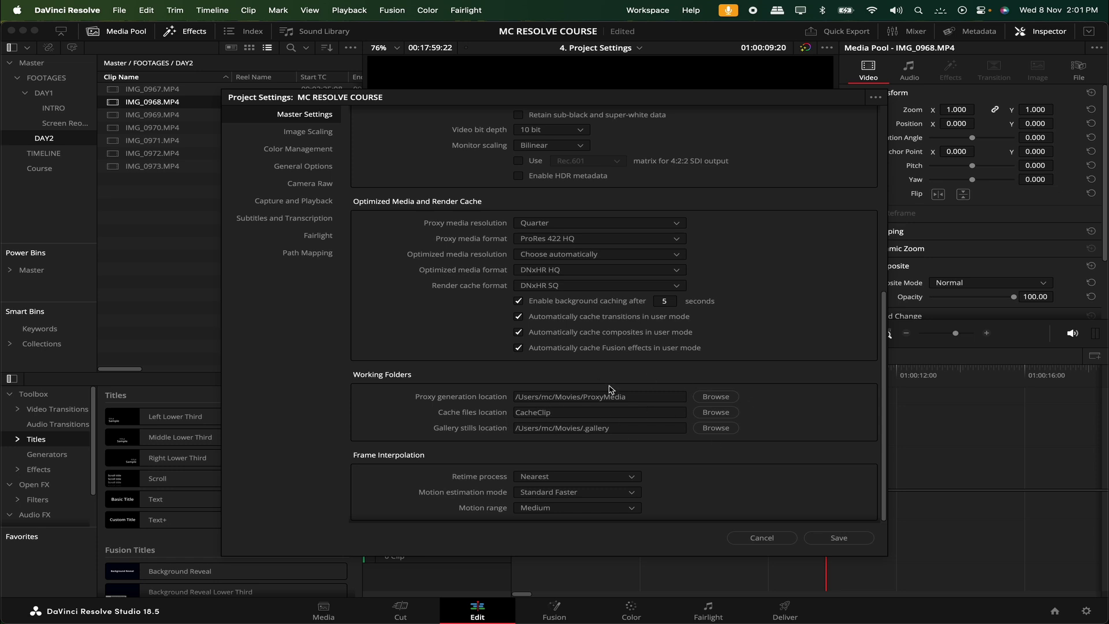
{"action": "scroll", "coordinate": [606, 391], "scroll_direction": "down", "scroll_amount": 1}
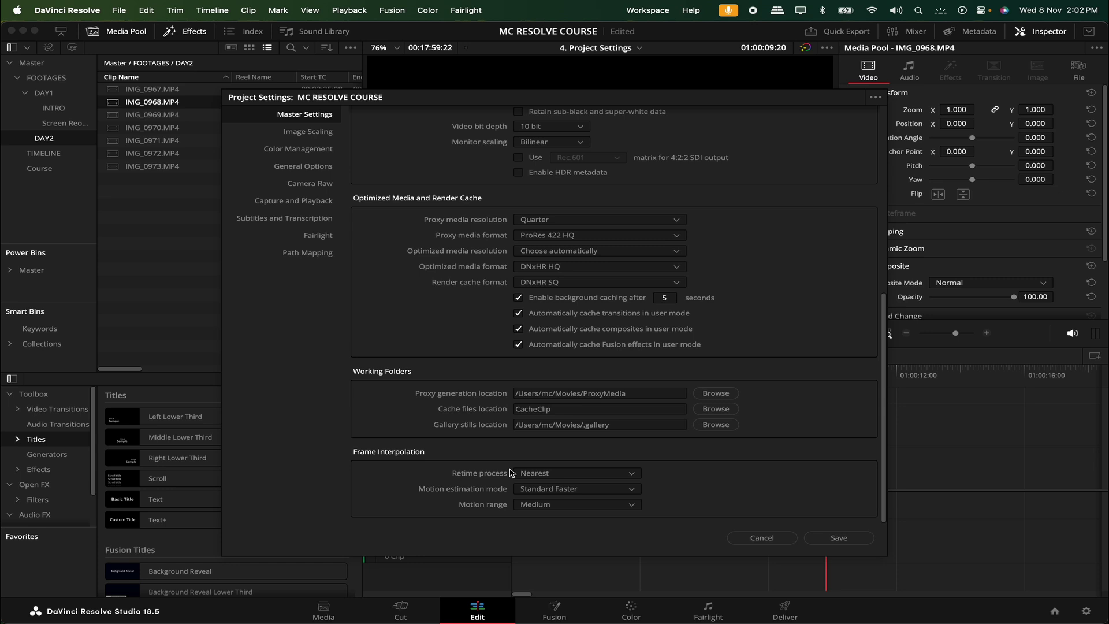
{"action": "left_click", "coordinate": [546, 477]}
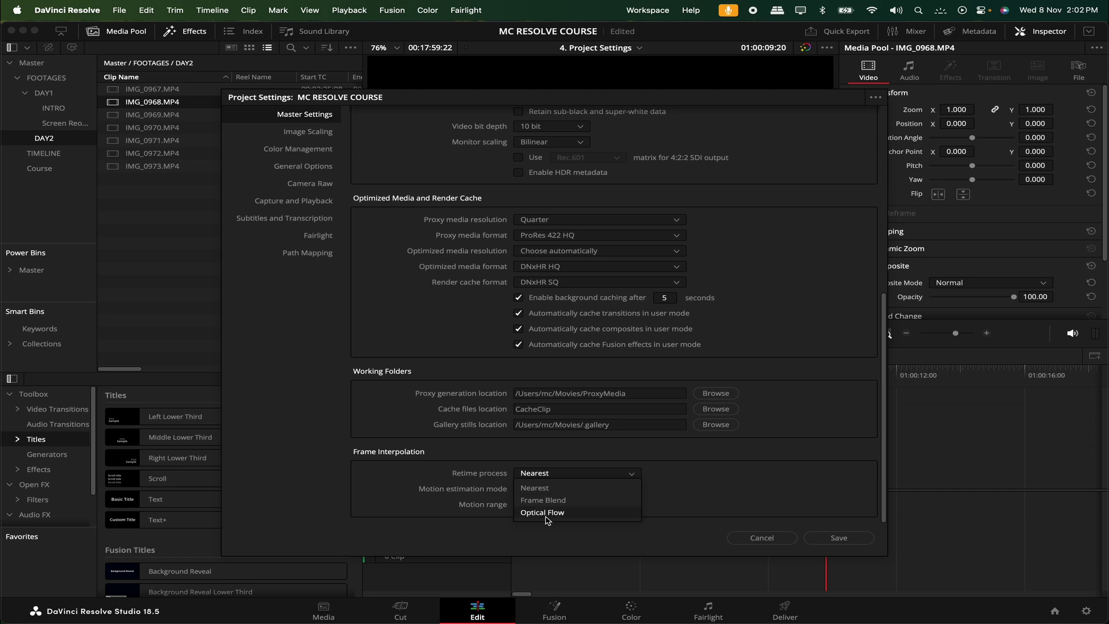
{"action": "left_click", "coordinate": [543, 513]}
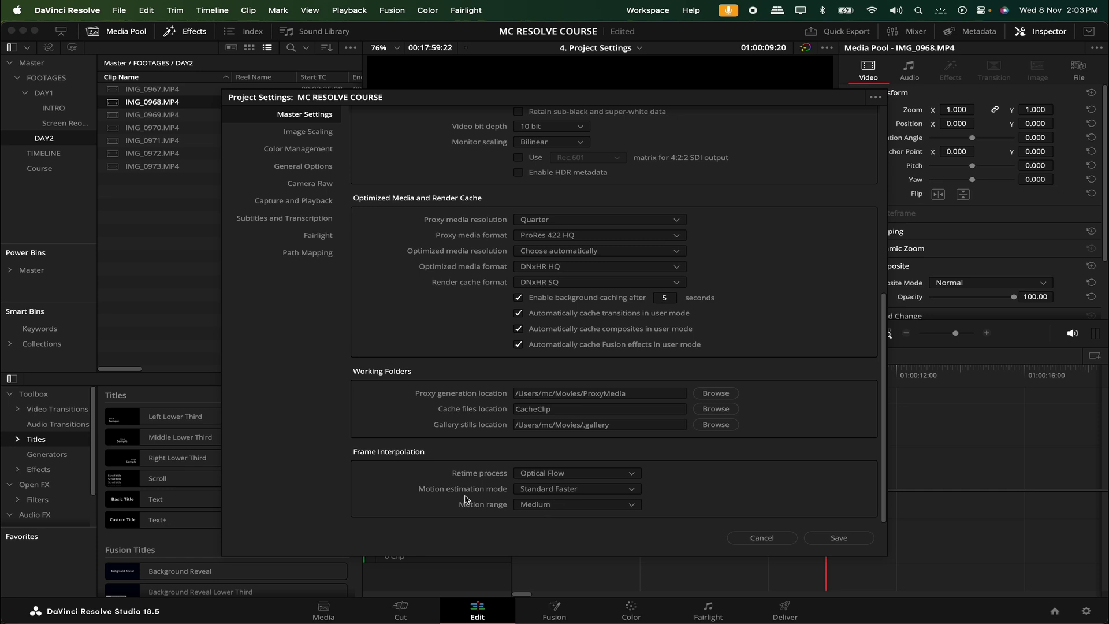
Examine the motion estimation mode options for frame interpolation.
{"action": "left_click", "coordinate": [543, 490]}
{"action": "left_click", "coordinate": [571, 515]}
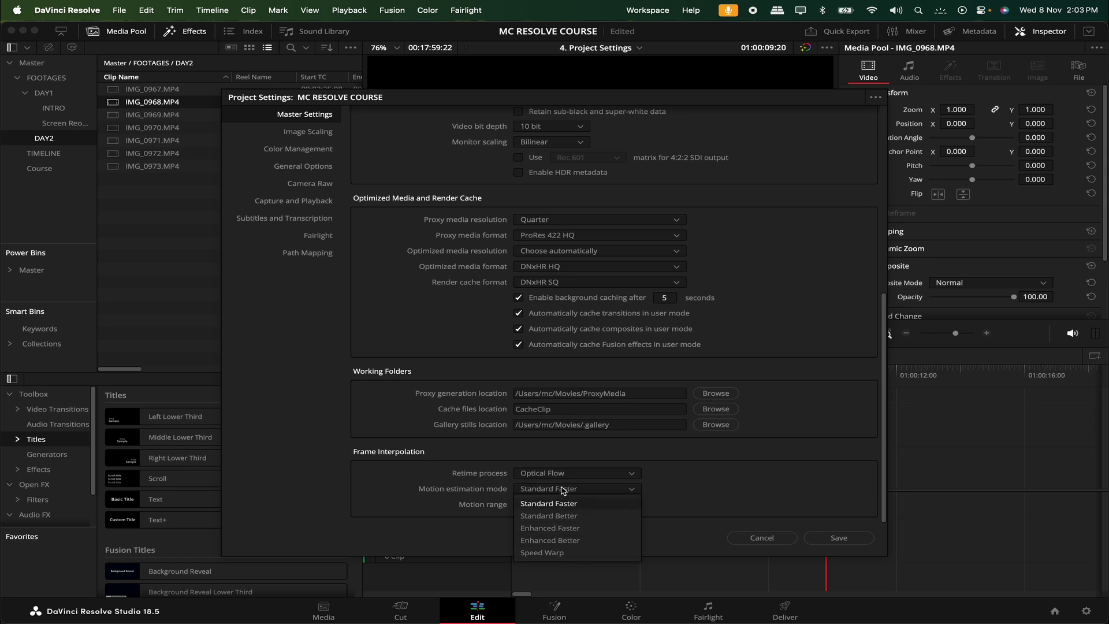
{"action": "left_click", "coordinate": [550, 474]}
{"action": "left_click", "coordinate": [551, 489]}
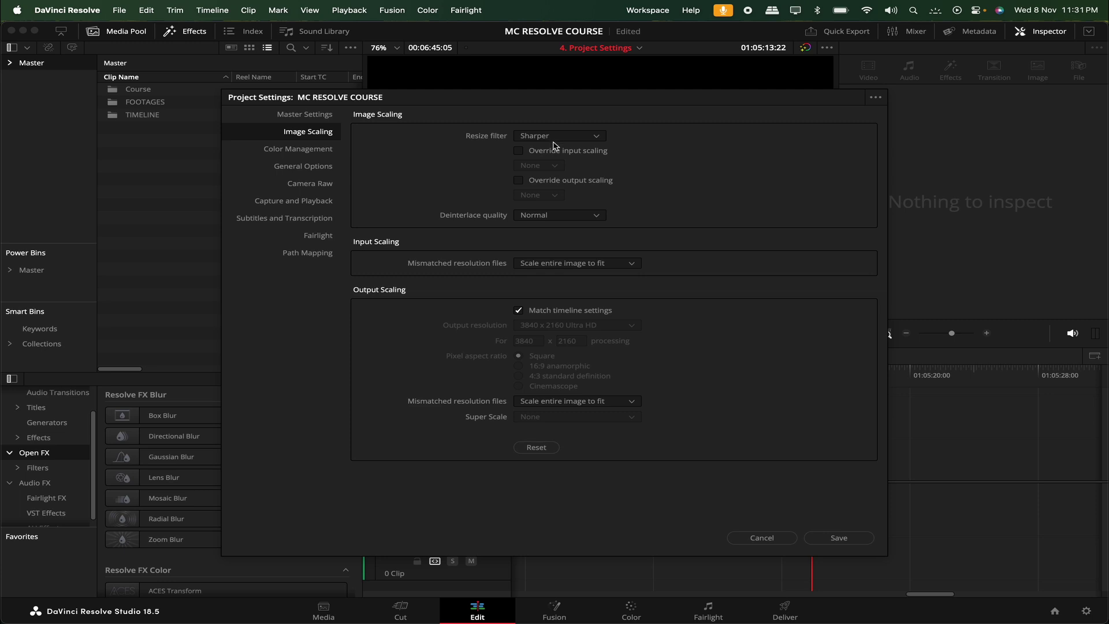
Review the resize filter options and set input scaling for mismatched resolution files to Scale entire image to fit.
{"action": "left_click", "coordinate": [530, 140]}
{"action": "left_click", "coordinate": [537, 138]}
{"action": "left_click", "coordinate": [538, 138]}
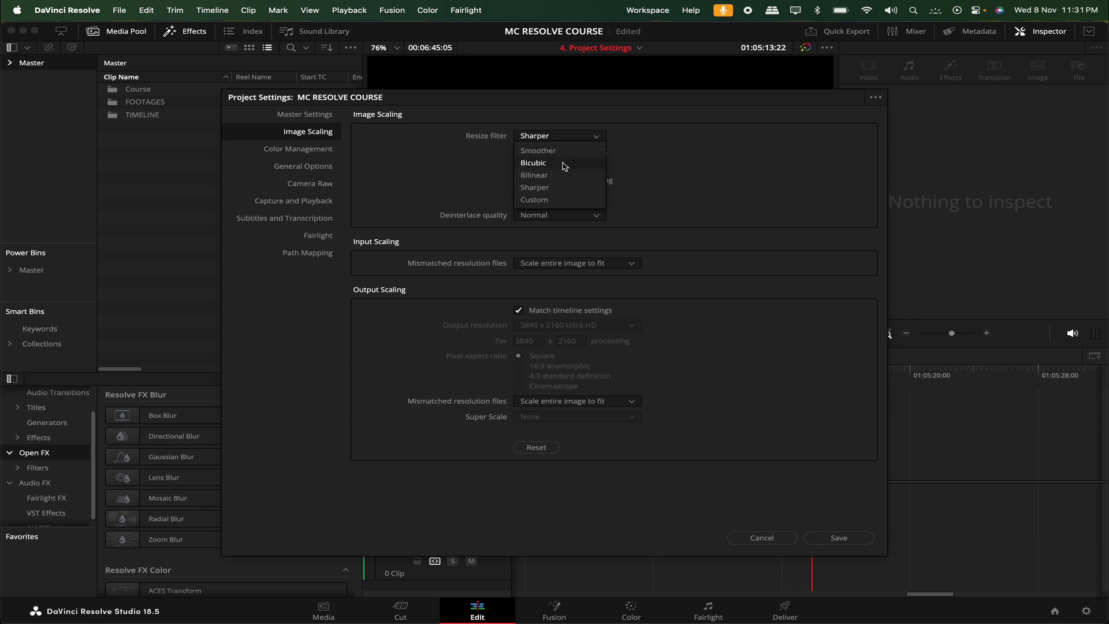
{"action": "left_click", "coordinate": [680, 156]}
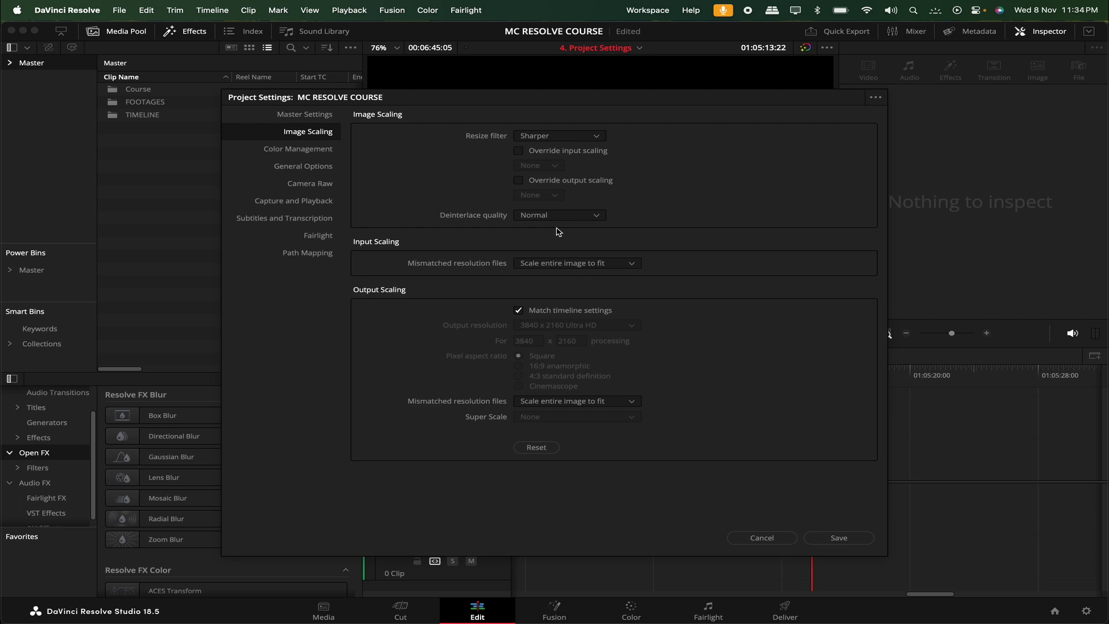
{"action": "left_click", "coordinate": [602, 264]}
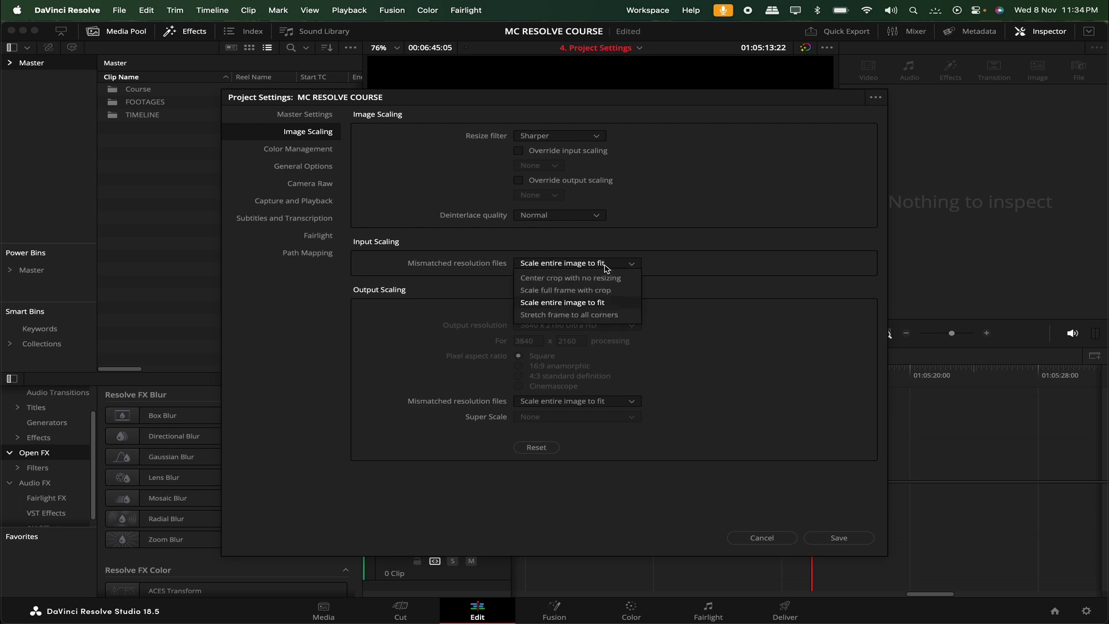
{"action": "left_click", "coordinate": [590, 302]}
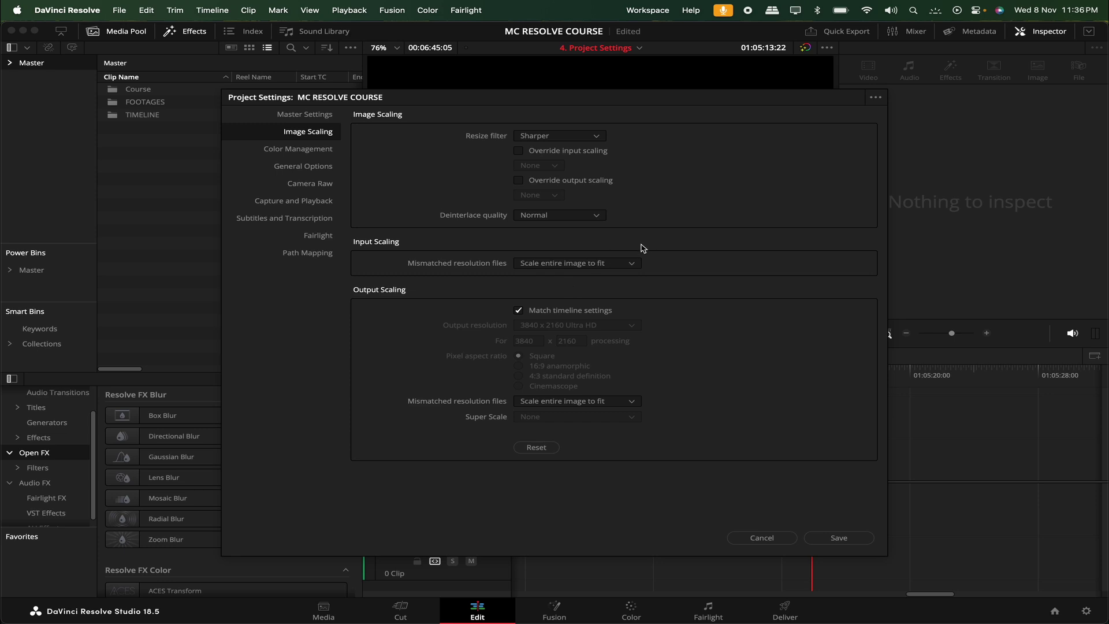
Try Scale full frame with crop and Stretch frame to all corners for mismatched input files, ending on Scale entire image to fit.
{"action": "left_click", "coordinate": [625, 267]}
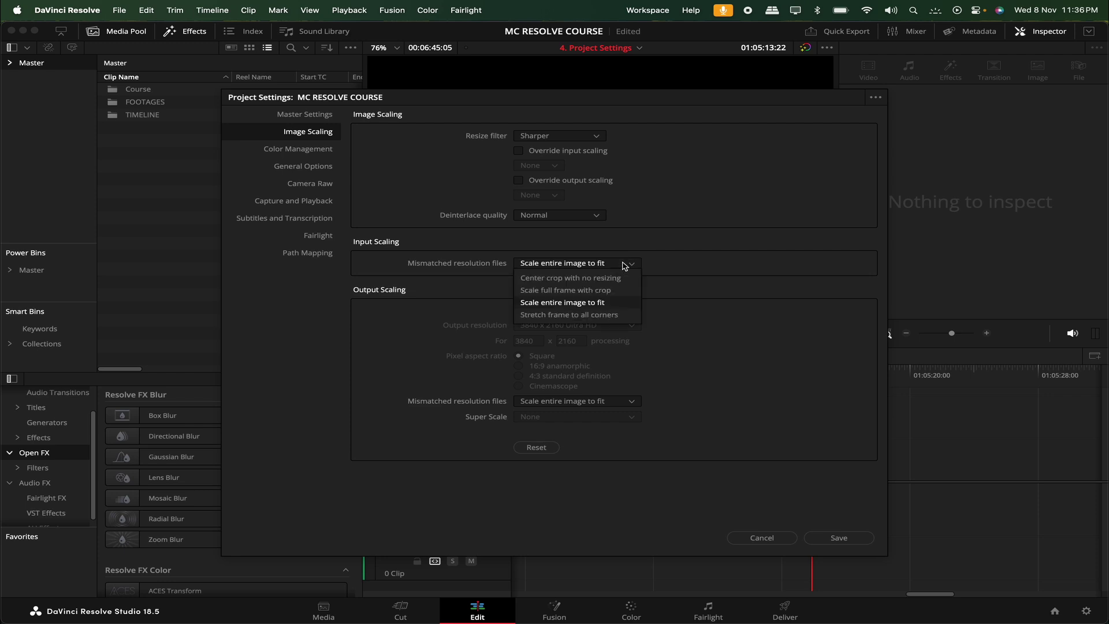
{"action": "left_click", "coordinate": [565, 292]}
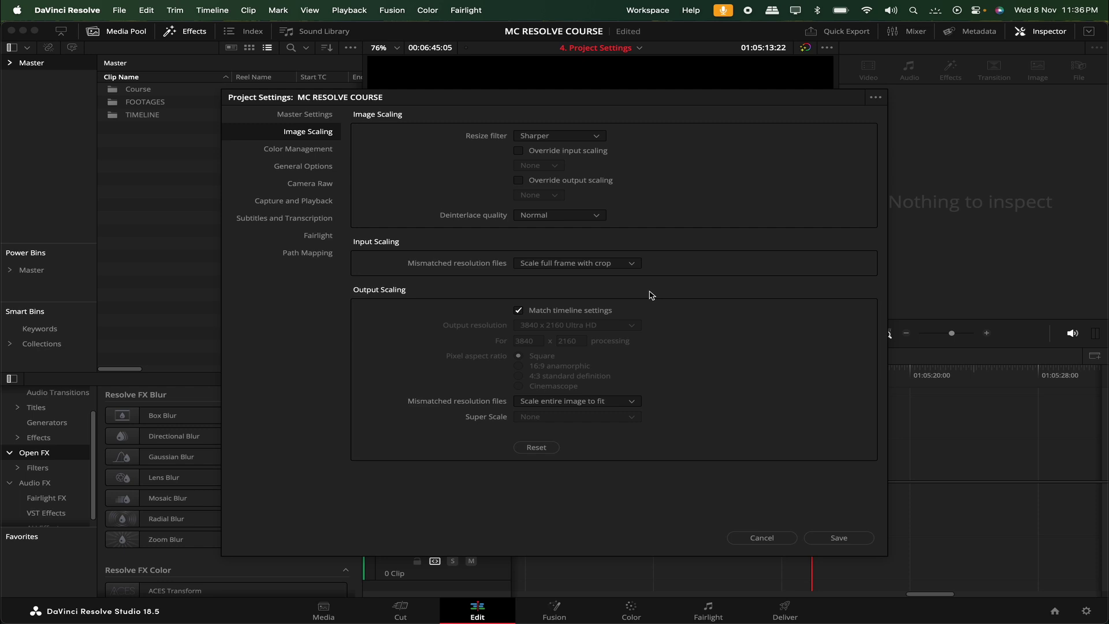
{"action": "left_click", "coordinate": [619, 264]}
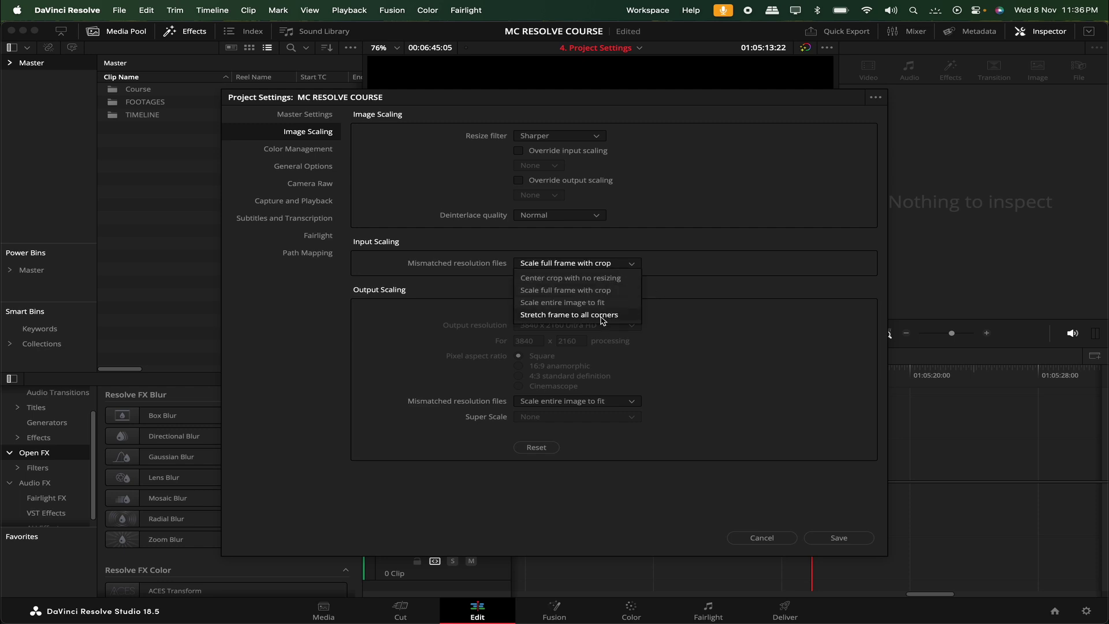
{"action": "left_click", "coordinate": [604, 316]}
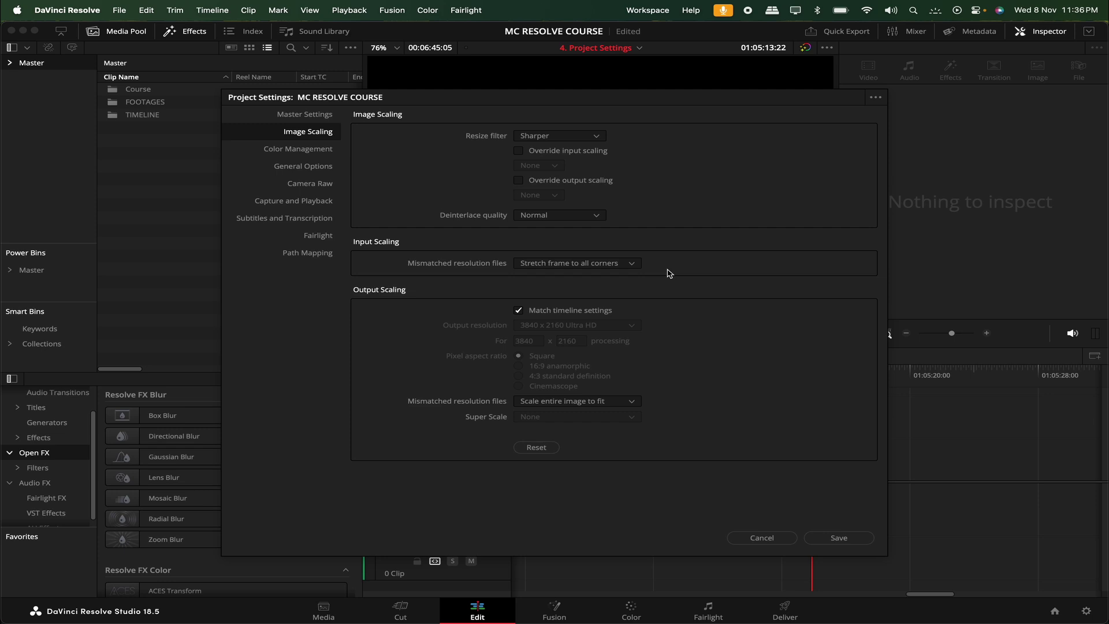
{"action": "left_click", "coordinate": [596, 266]}
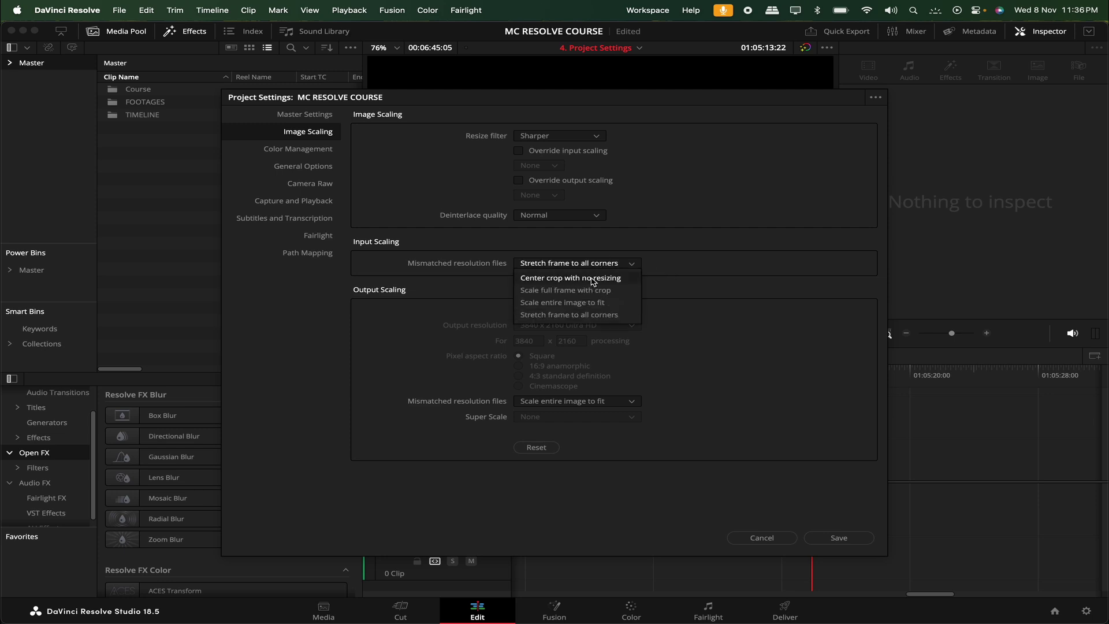
{"action": "left_click", "coordinate": [571, 303]}
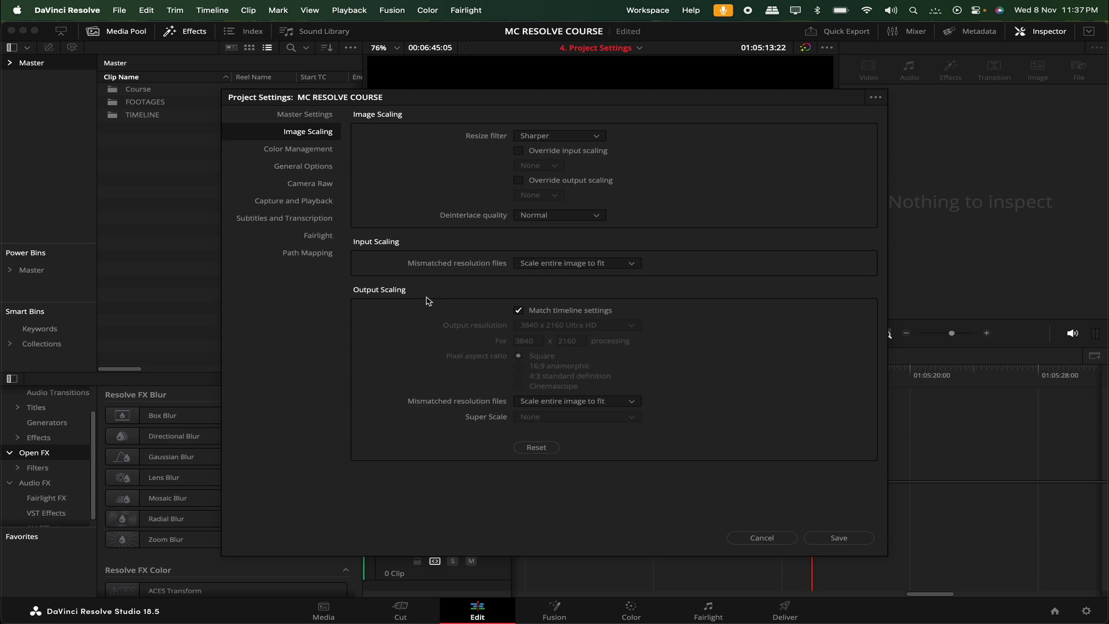
Disable Match timeline settings for output scaling and examine the output resolution options.
{"action": "left_click", "coordinate": [550, 312]}
{"action": "left_click", "coordinate": [557, 327]}
{"action": "left_click", "coordinate": [578, 331]}
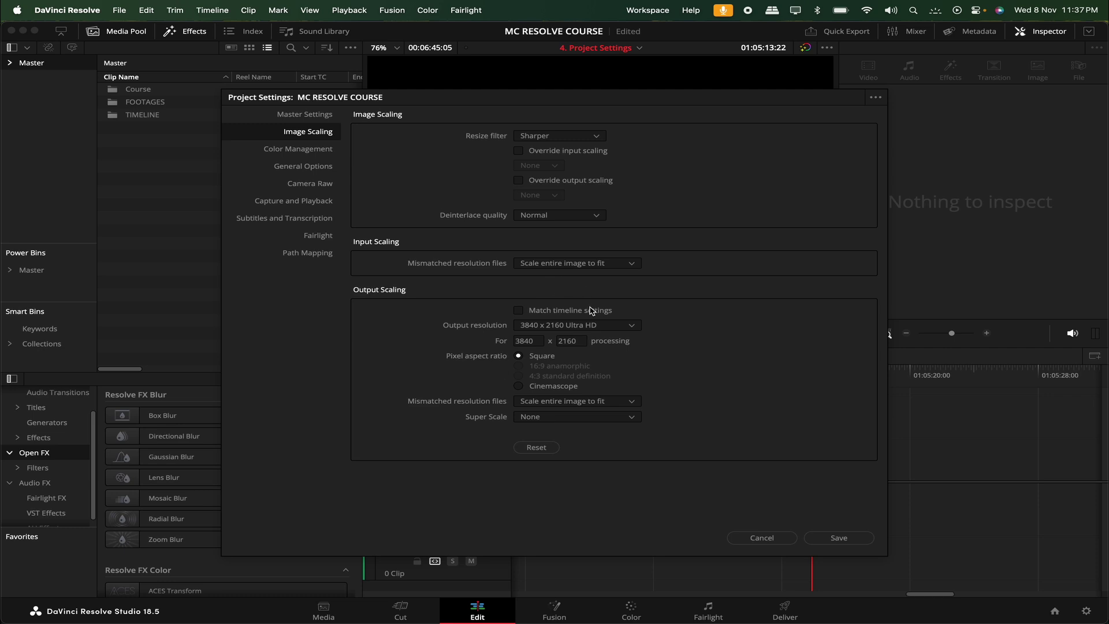
In the color management settings, open the LUT folder to inspect its contents and update the lookup table lists.
{"action": "left_click", "coordinate": [322, 149]}
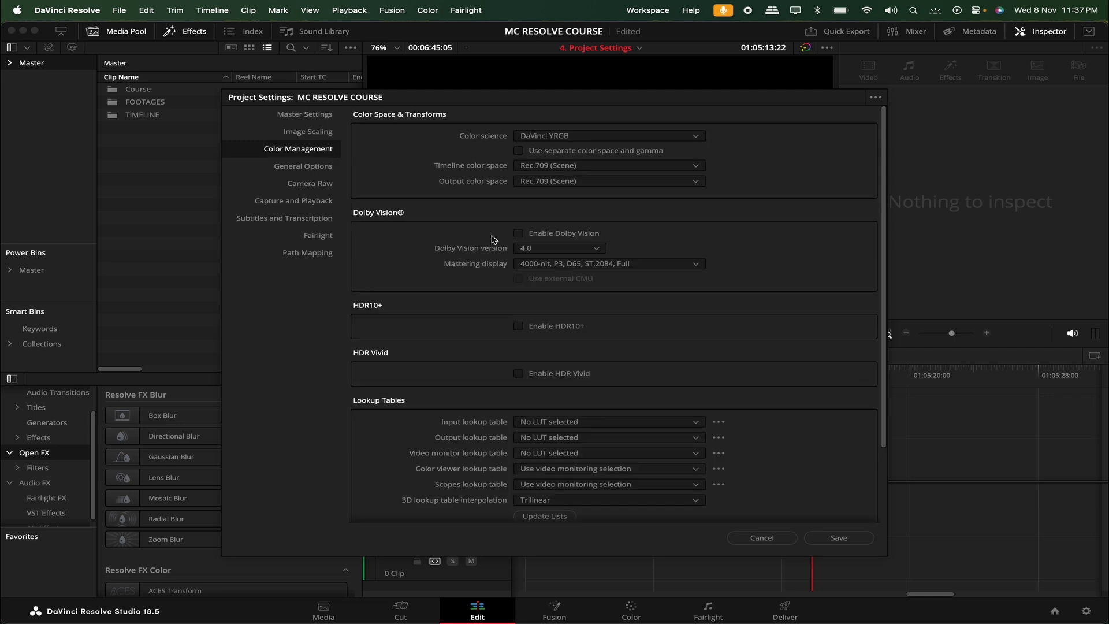
{"action": "scroll", "coordinate": [498, 282], "scroll_direction": "down", "scroll_amount": 3}
{"action": "scroll", "coordinate": [498, 282], "scroll_direction": "up", "scroll_amount": 3}
{"action": "scroll", "coordinate": [617, 349], "scroll_direction": "down", "scroll_amount": 3}
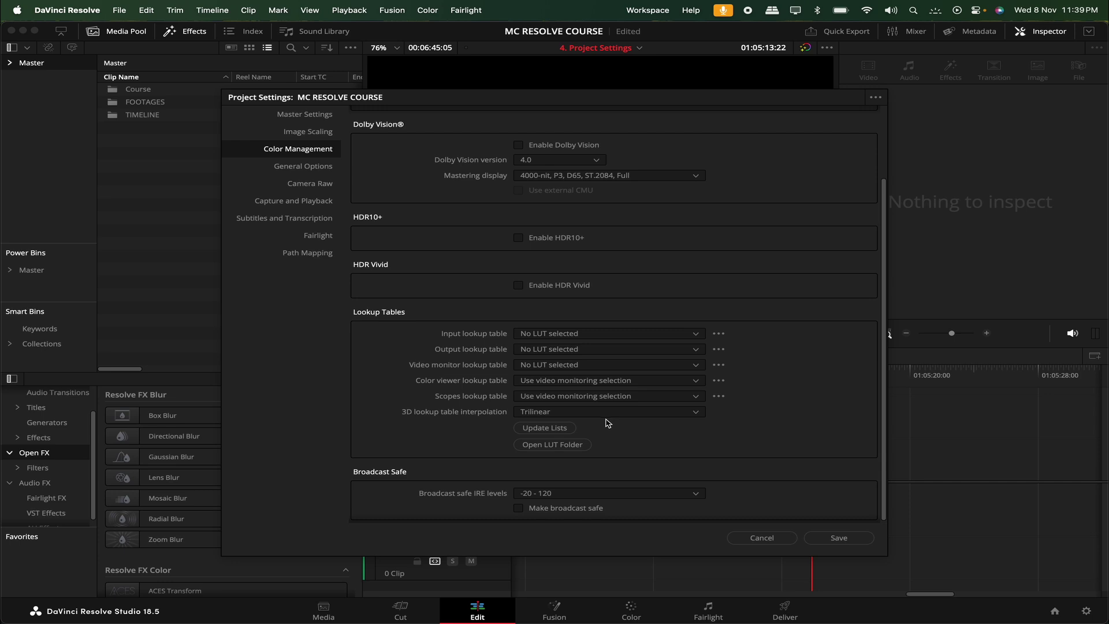
{"action": "left_click", "coordinate": [558, 449]}
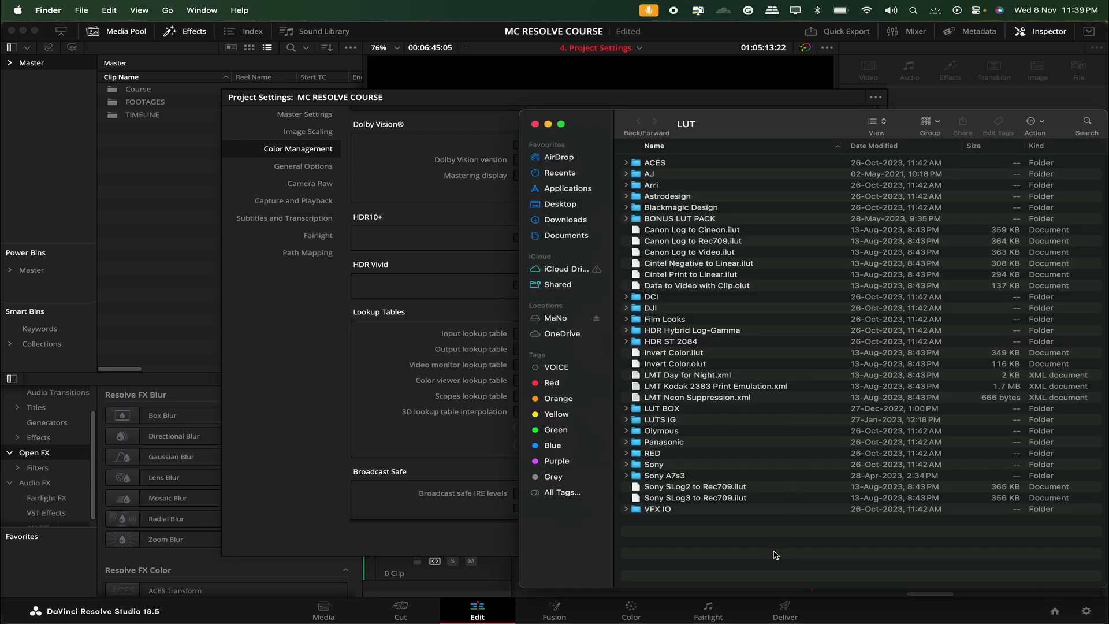
{"action": "left_click_drag", "start_coordinate": [823, 132], "coordinate": [628, 104]}
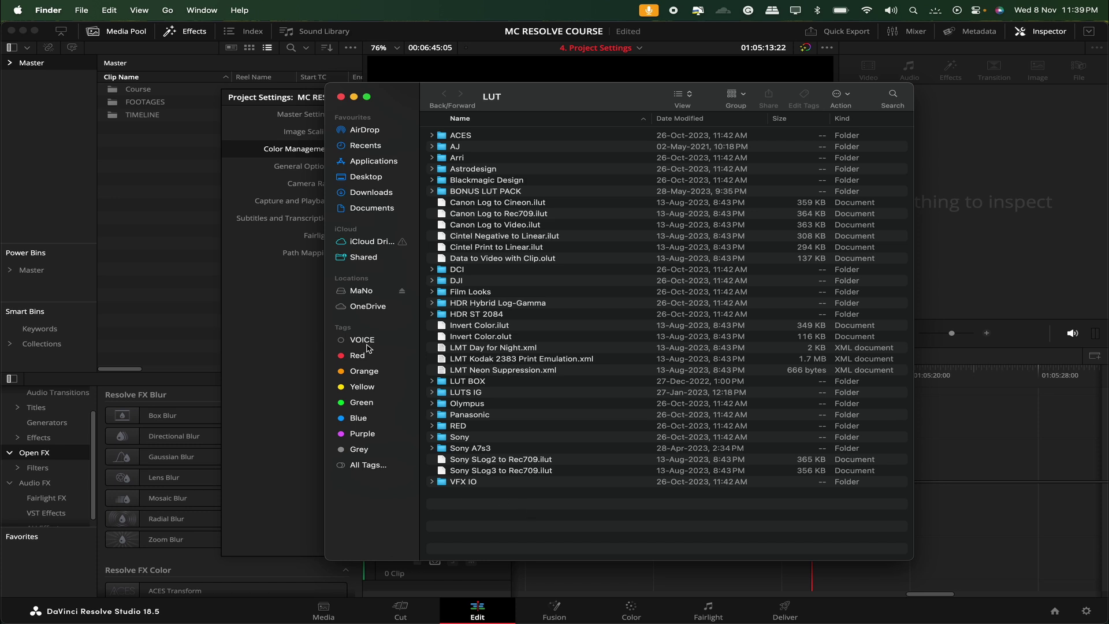
{"action": "left_click", "coordinate": [283, 353]}
{"action": "left_click", "coordinate": [532, 429]}
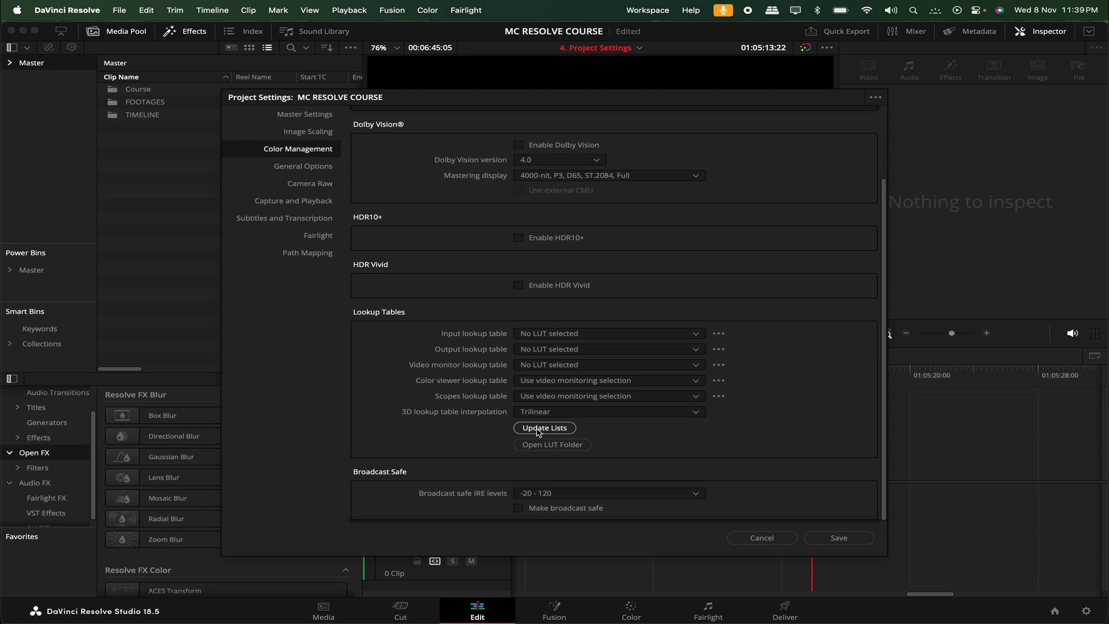
Review the general conform and color options and the RAW profiles available for Camera Raw.
{"action": "left_click", "coordinate": [313, 167]}
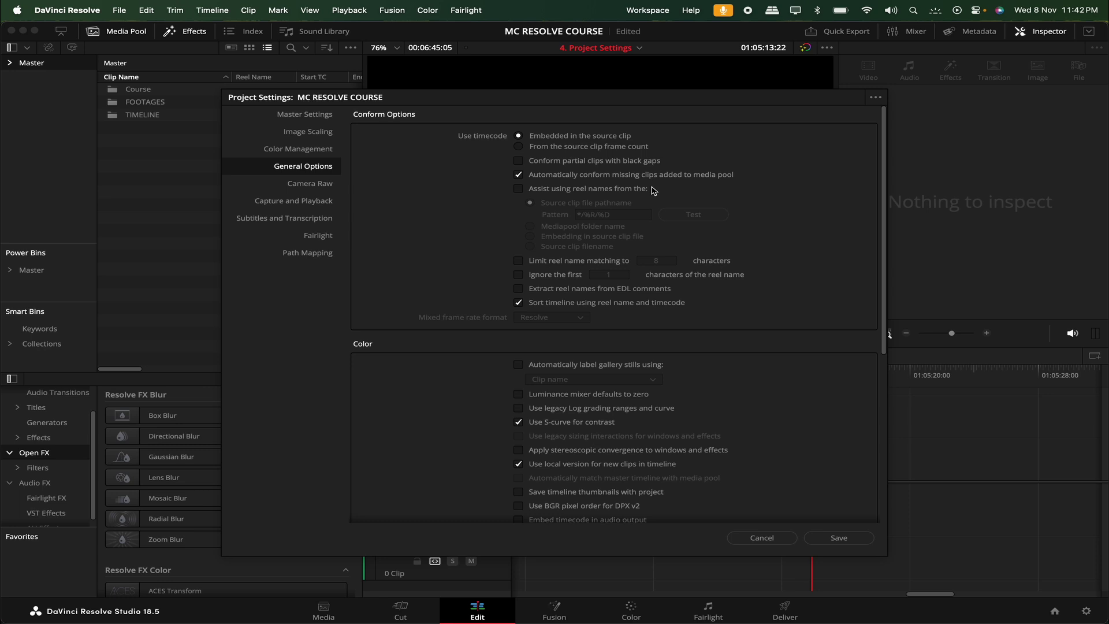
{"action": "scroll", "coordinate": [468, 382], "scroll_direction": "down", "scroll_amount": 5}
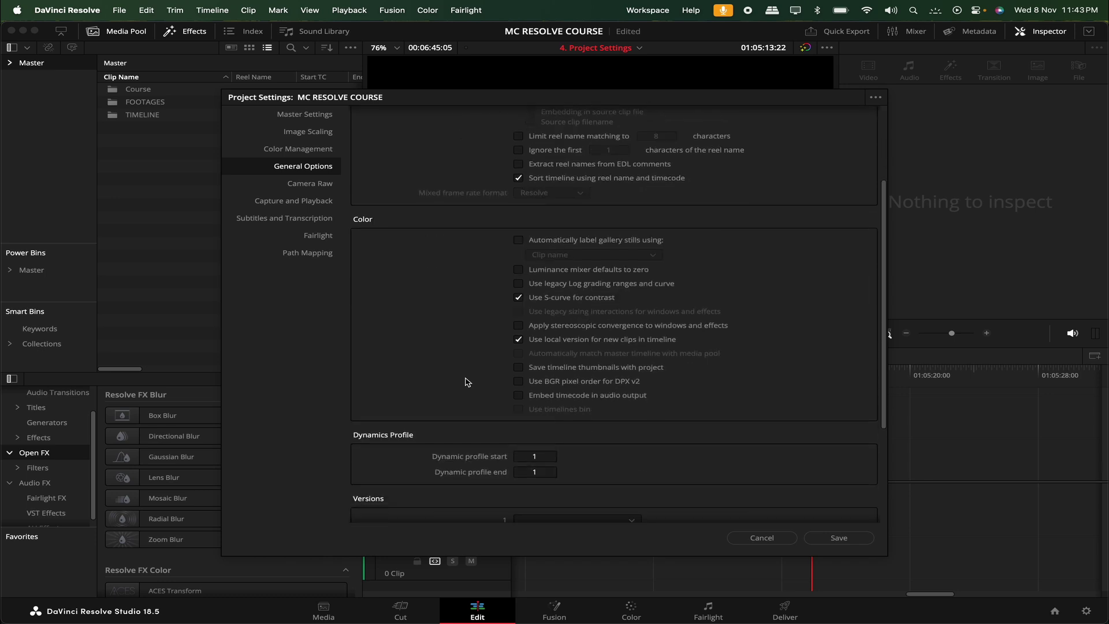
{"action": "left_click", "coordinate": [332, 184]}
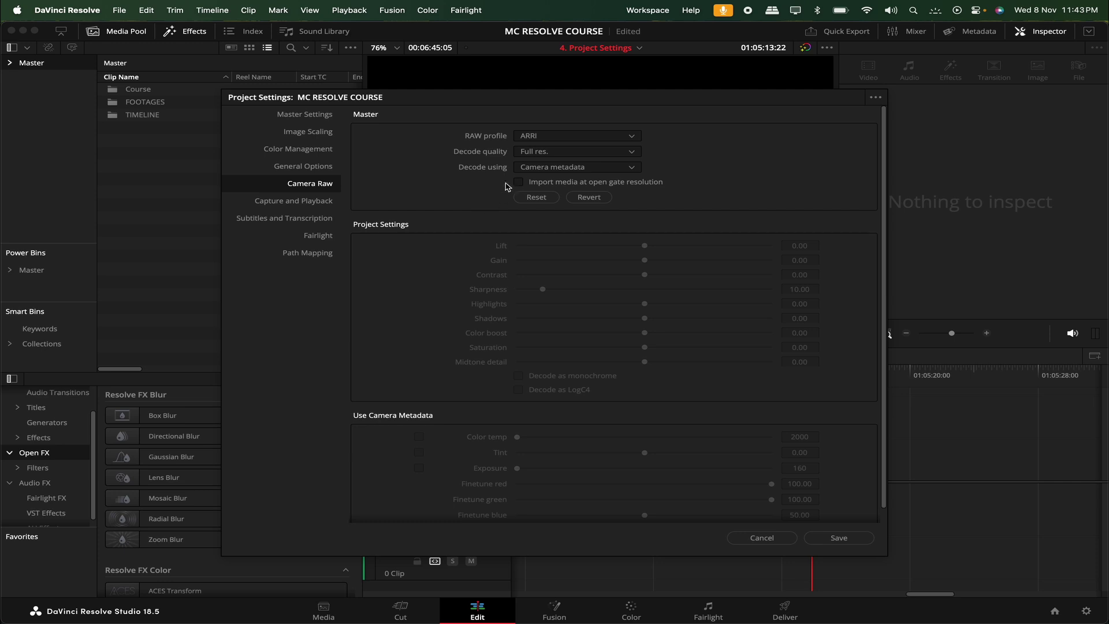
{"action": "left_click", "coordinate": [523, 137]}
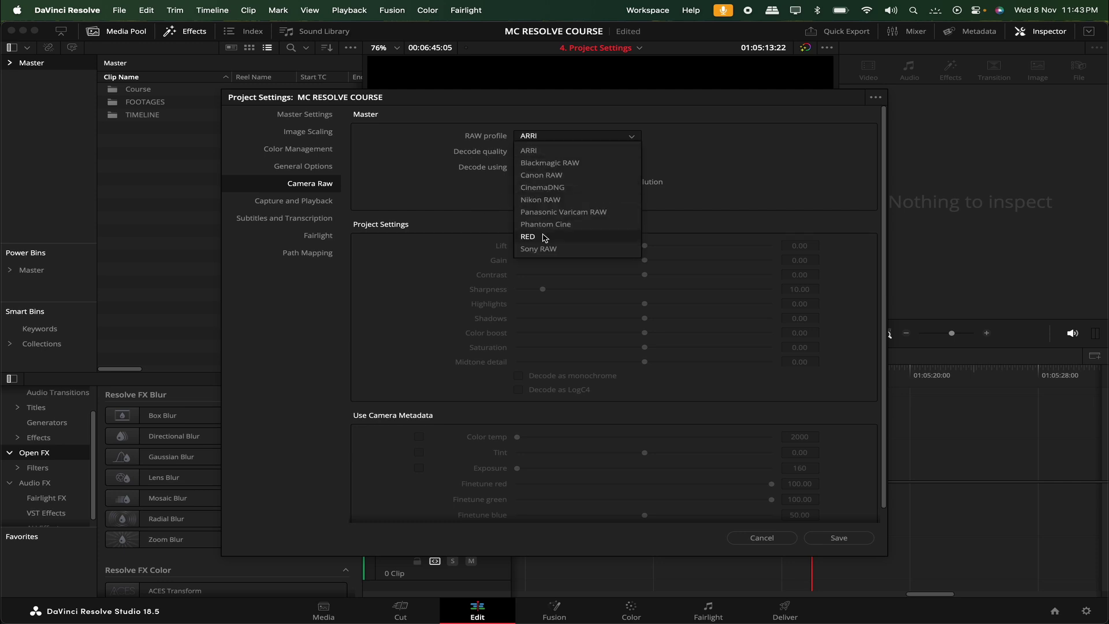
{"action": "key", "text": "Escape"}
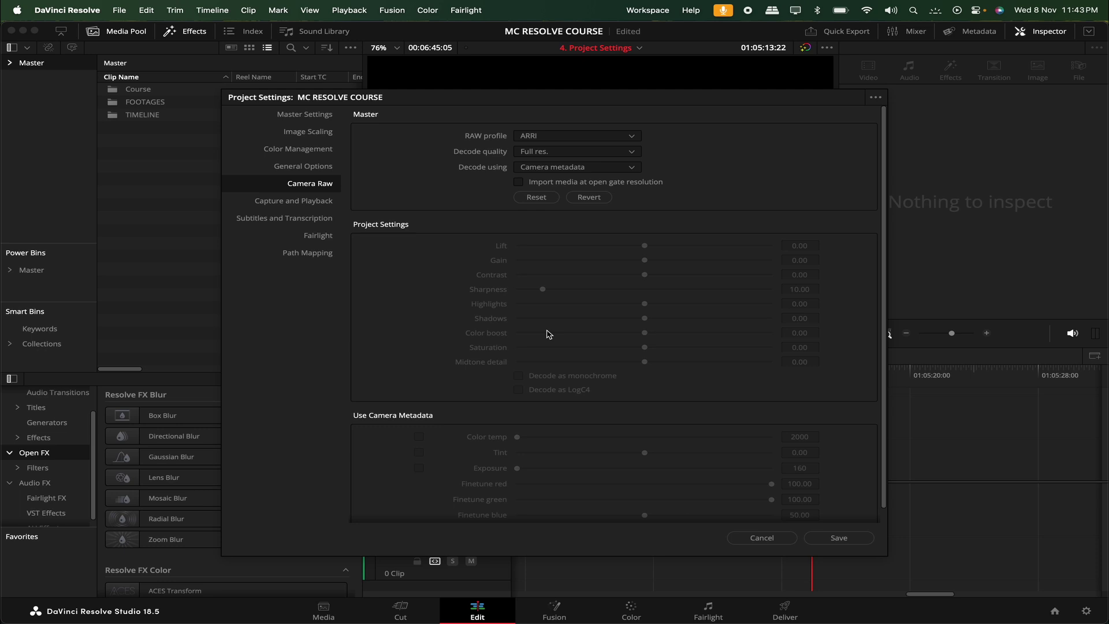
Set the subtitles to 30 max characters per line, a minimum caption duration of 4 seconds and 15 maximum characters per second.
{"action": "left_click", "coordinate": [316, 202]}
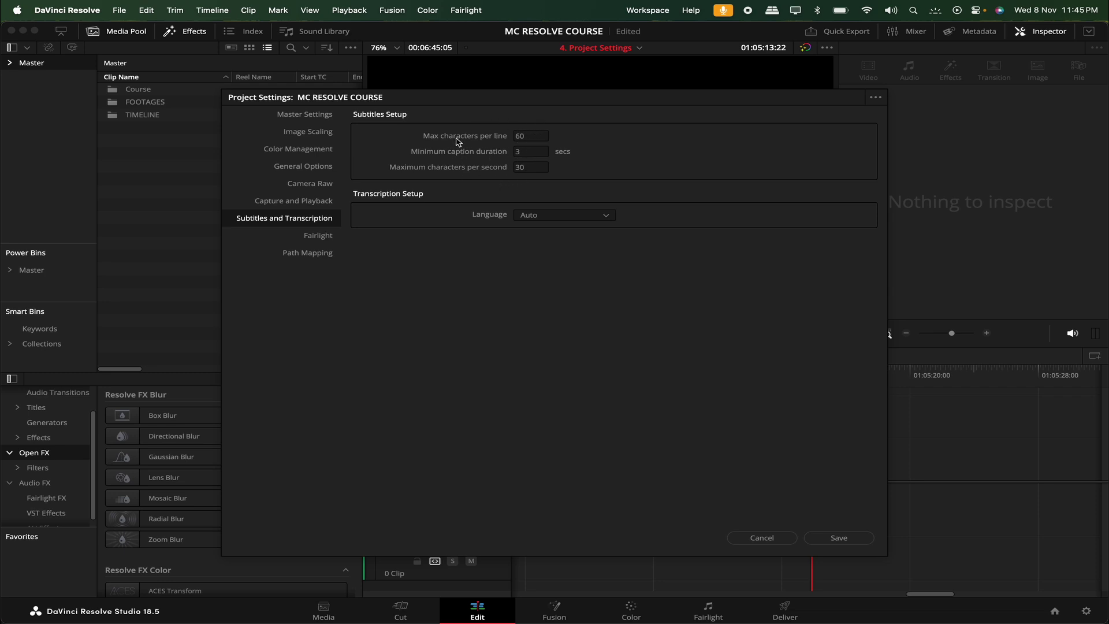
{"action": "left_click_drag", "start_coordinate": [522, 136], "coordinate": [497, 136]}
{"action": "type", "text": "30"}
{"action": "key", "text": "Return"}
{"action": "left_click", "coordinate": [527, 152]}
{"action": "type", "text": "4"}
{"action": "key", "text": "Return"}
{"action": "left_click", "coordinate": [532, 168]}
{"action": "type", "text": "15"}
{"action": "key", "text": "Return"}
Examine the language options for transcription.
{"action": "left_click", "coordinate": [537, 220]}
{"action": "scroll", "coordinate": [563, 289], "scroll_direction": "down", "scroll_amount": 3}
{"action": "key", "text": "Escape"}
Review the Fairlight audio metering settings, including the target loudness and bus meter levels.
{"action": "left_click", "coordinate": [306, 238]}
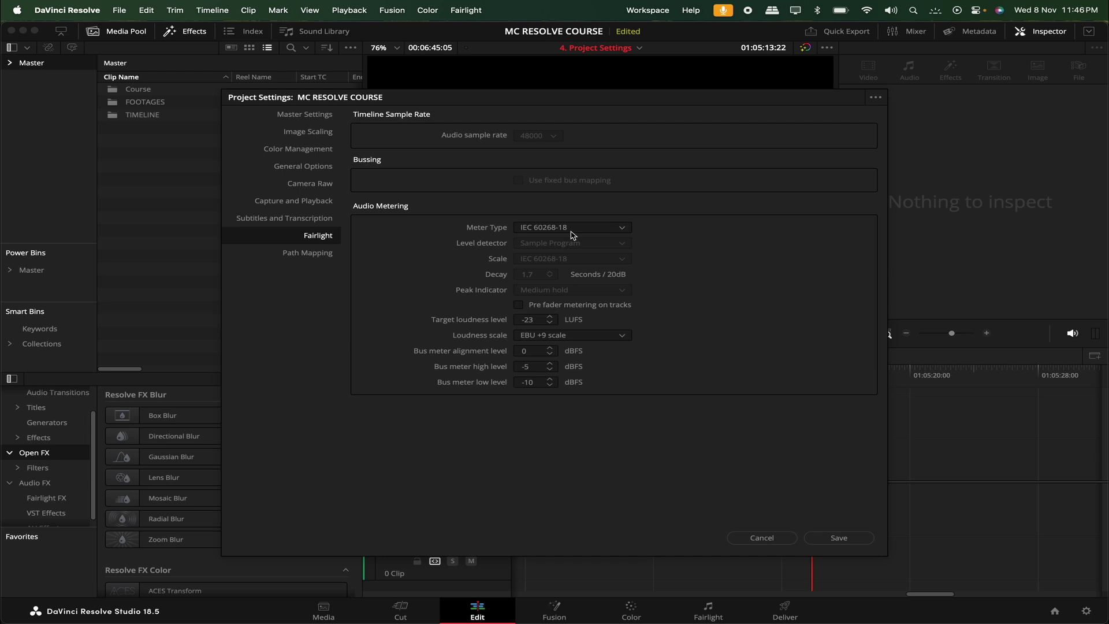
{"action": "left_click", "coordinate": [533, 319]}
{"action": "left_click", "coordinate": [529, 374]}
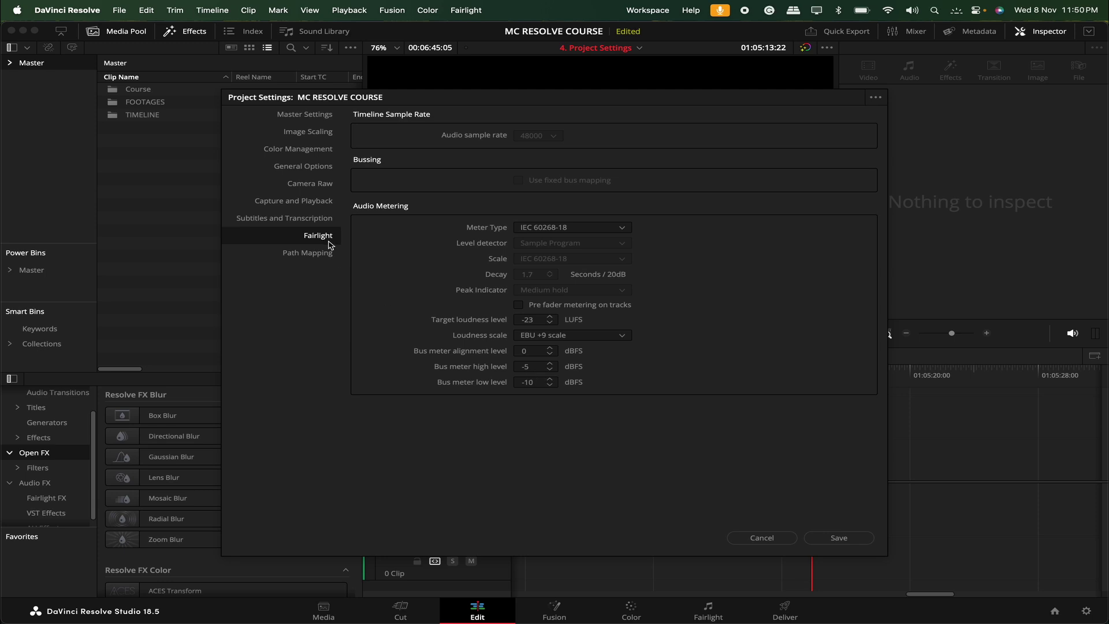
Try to add the MaNo drive as a project media location in the path mapping.
{"action": "left_click", "coordinate": [330, 250]}
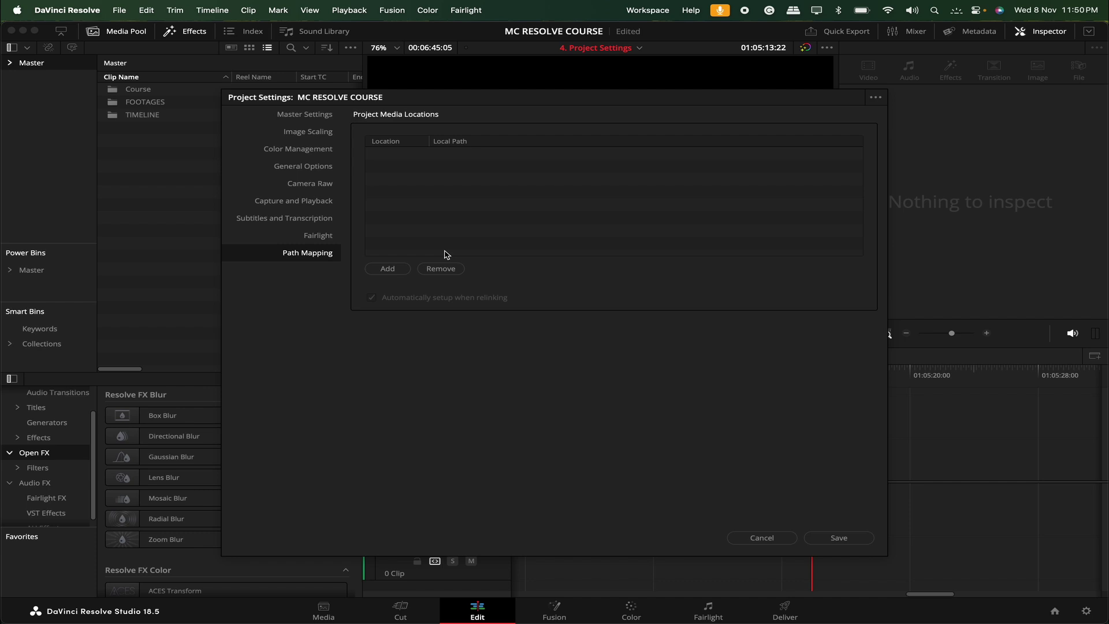
{"action": "left_click", "coordinate": [393, 269]}
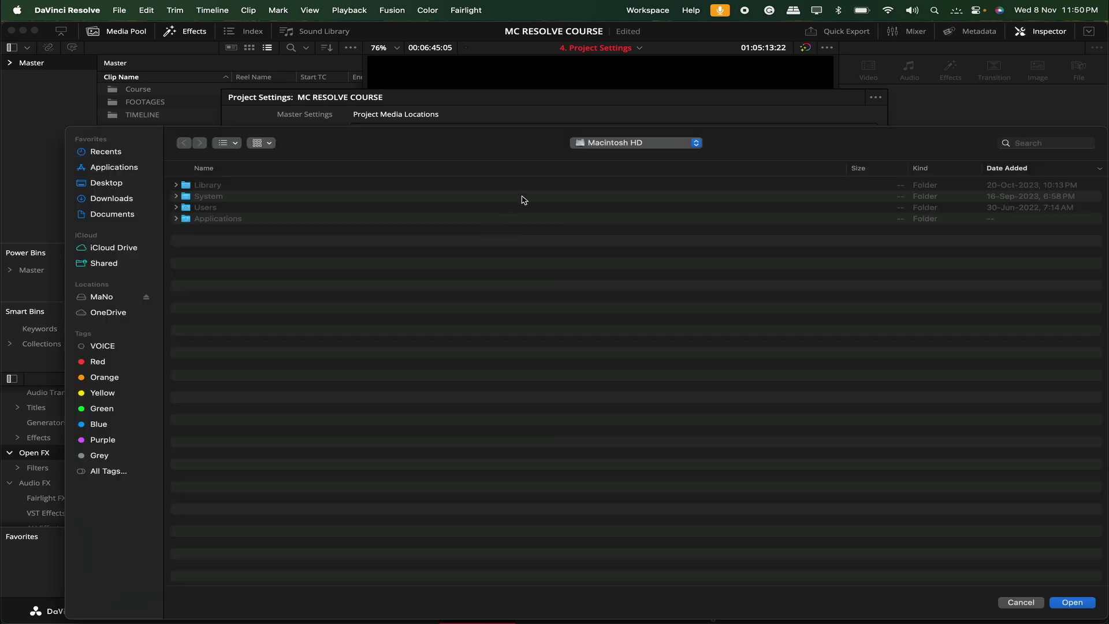
{"action": "left_click", "coordinate": [107, 296]}
{"action": "key", "text": "Return"}
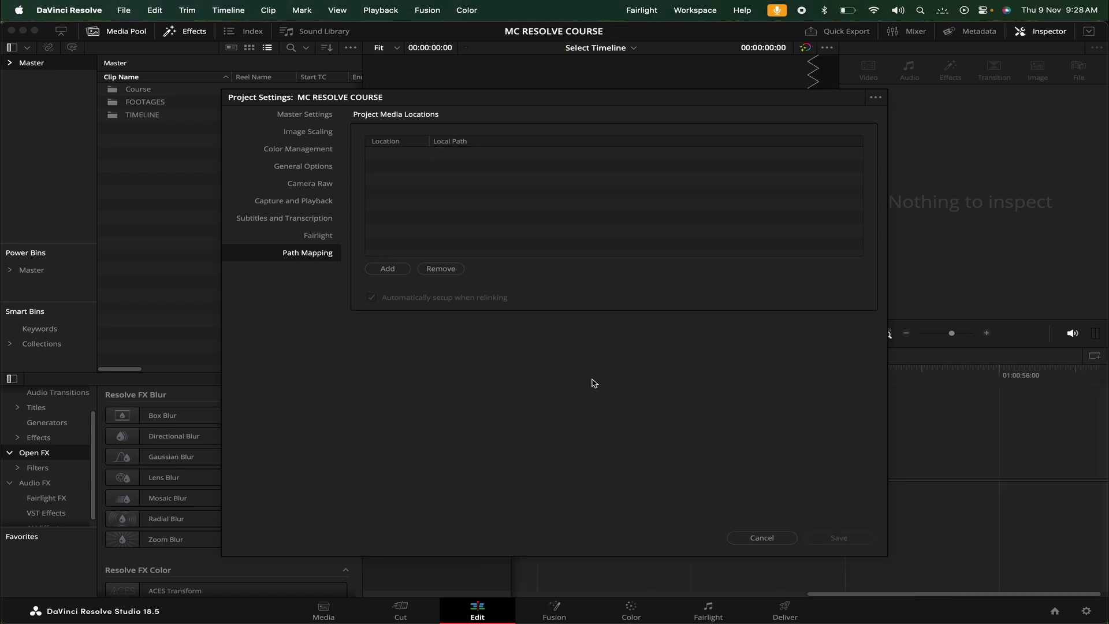
{"action": "left_click", "coordinate": [876, 98]}
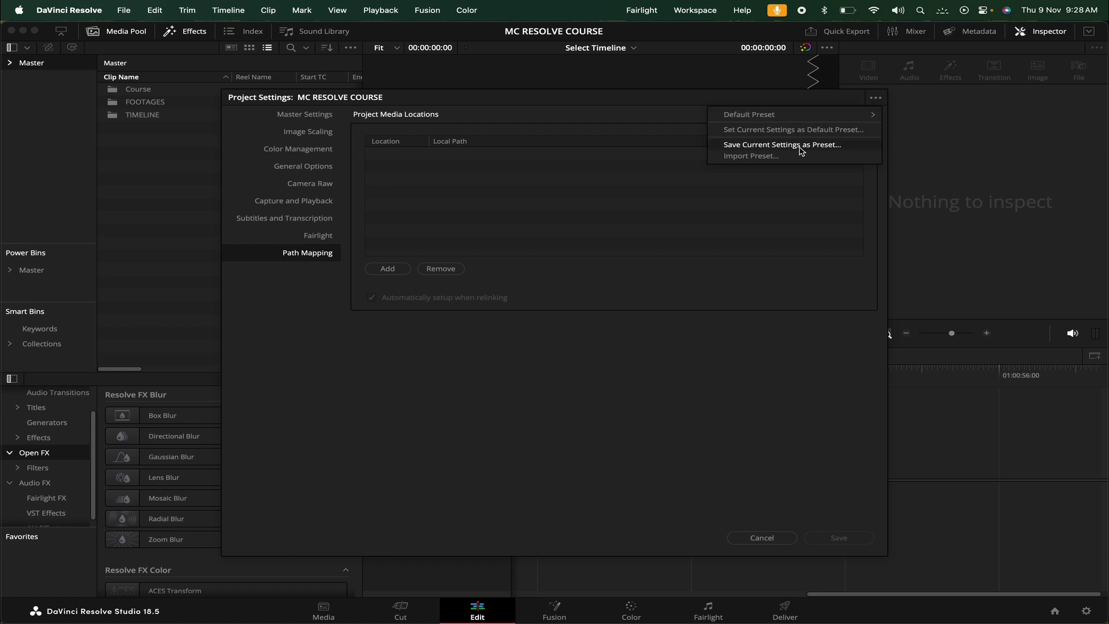
{"action": "left_click", "coordinate": [823, 150]}
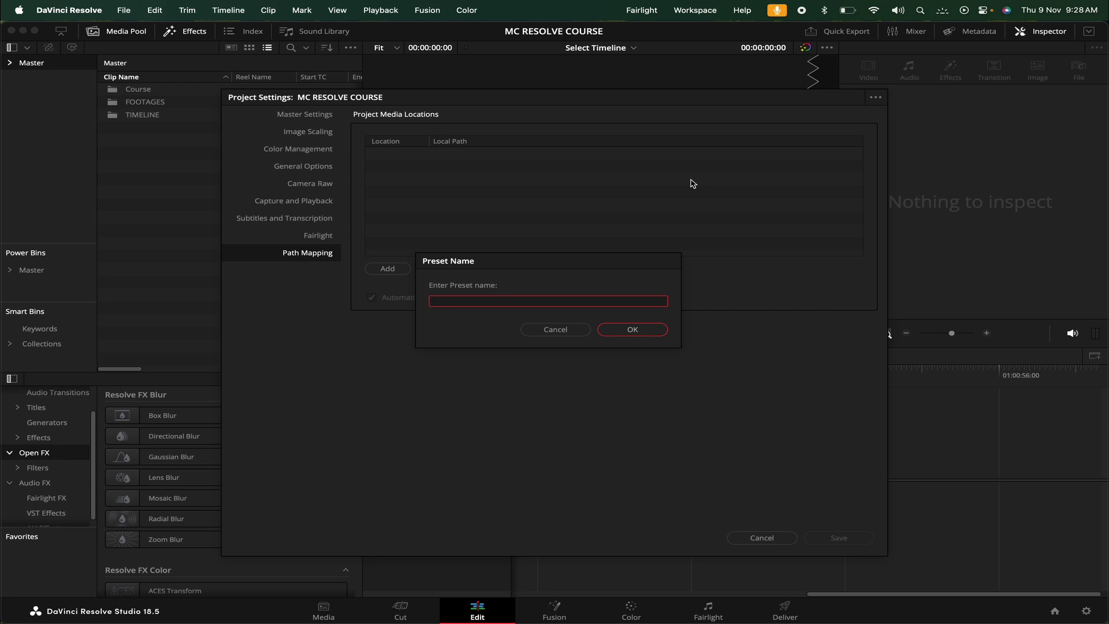
{"action": "key", "text": "Escape"}
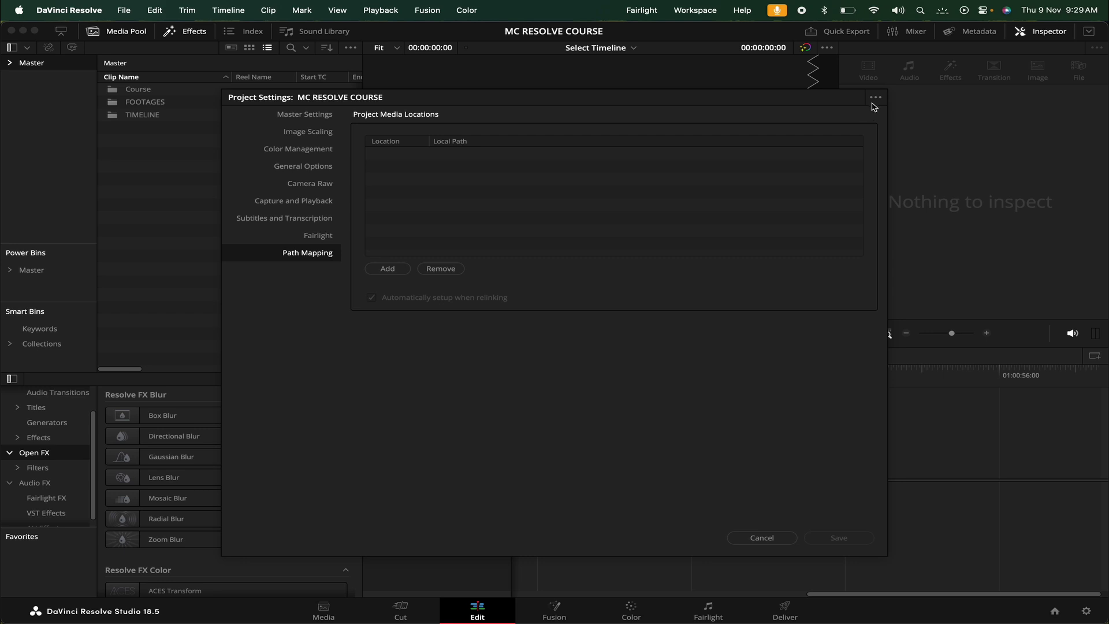
Close the project settings, open the preferences, glance at the user settings and show the system Memory and GPU settings.
{"action": "key", "text": "Escape"}
{"action": "left_click", "coordinate": [83, 7]}
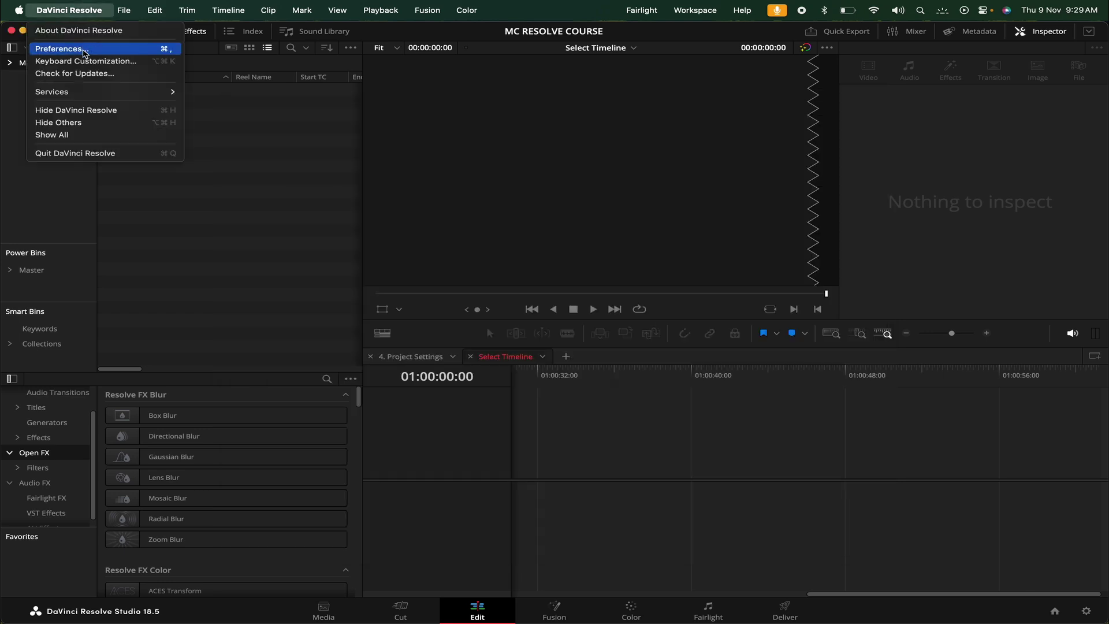
{"action": "left_click", "coordinate": [86, 49]}
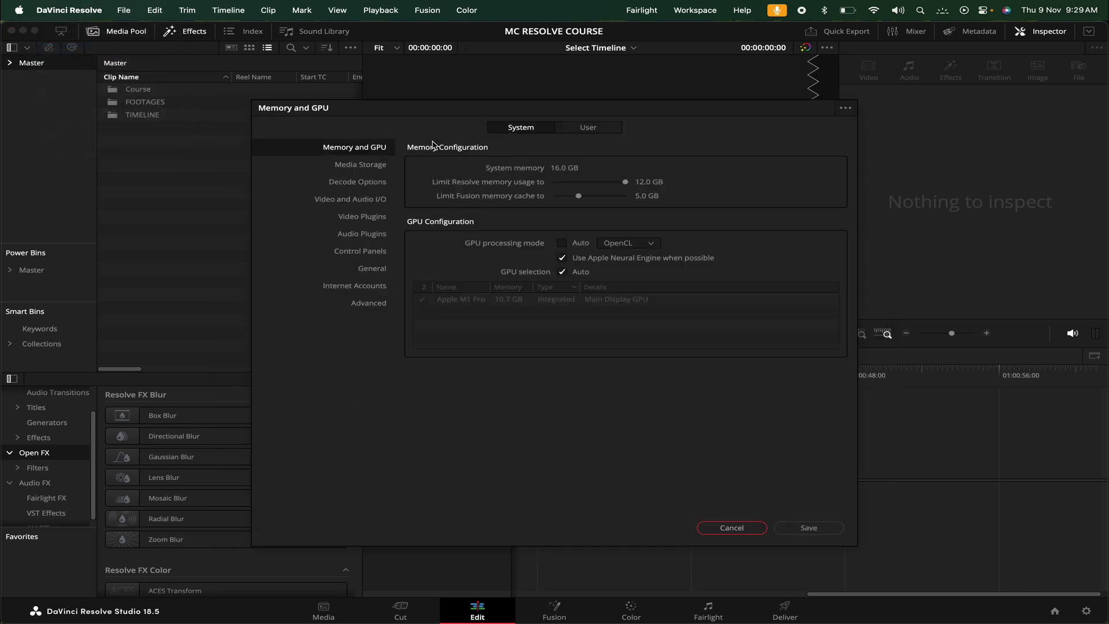
{"action": "left_click", "coordinate": [586, 128]}
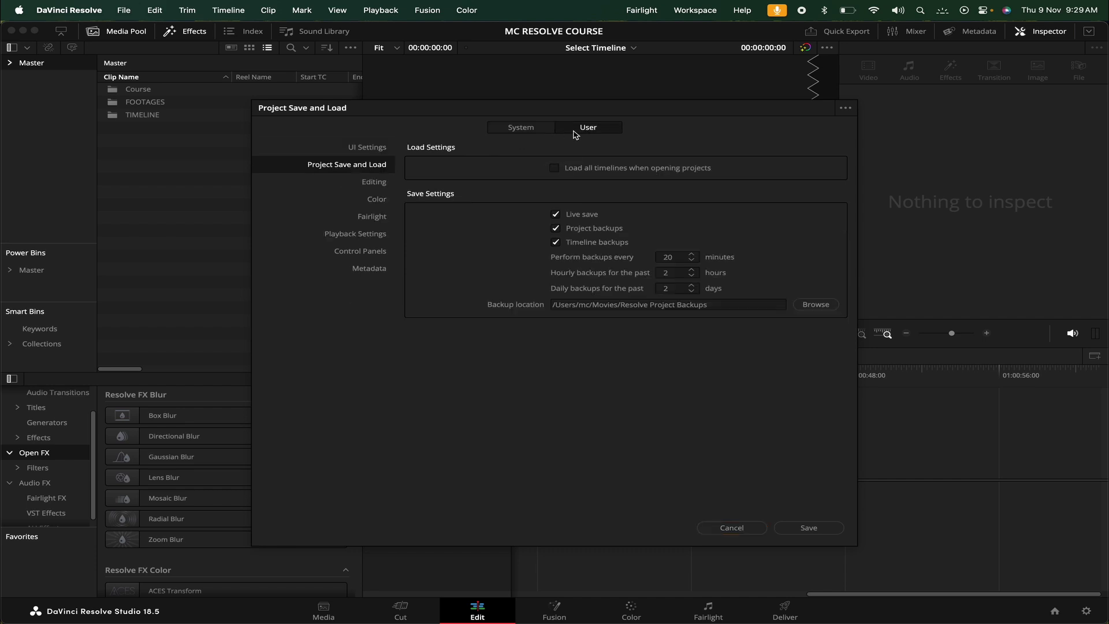
{"action": "left_click", "coordinate": [532, 128]}
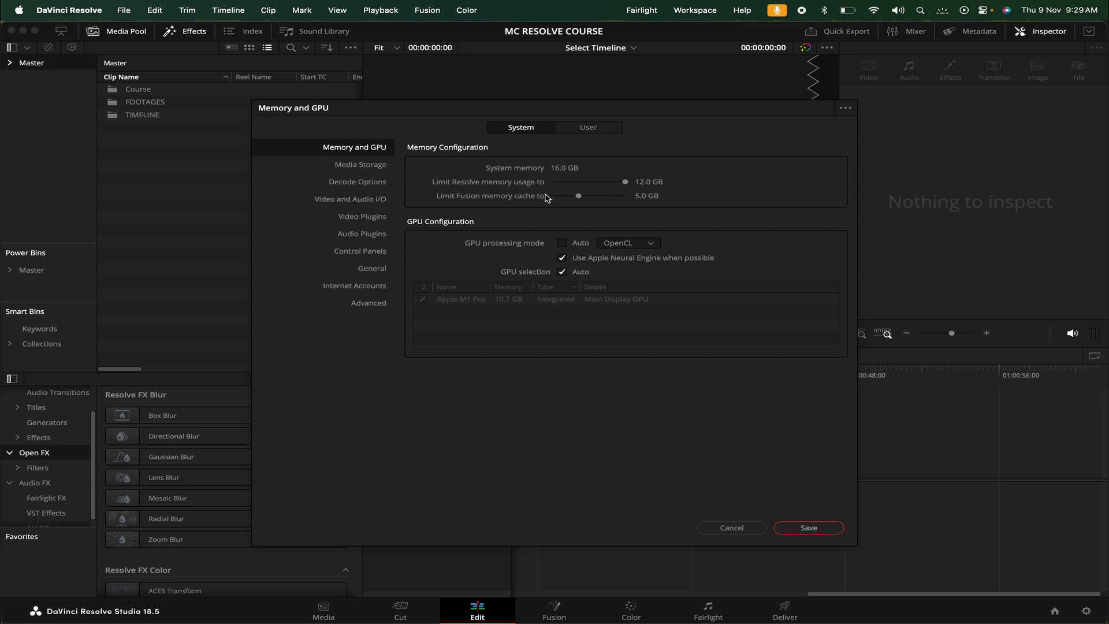
Limit the Fusion memory cache to 9.0 GB and Resolve memory usage to 12.0 GB.
{"action": "left_click_drag", "start_coordinate": [580, 196], "coordinate": [613, 197]}
{"action": "left_click", "coordinate": [596, 182]}
{"action": "double_click", "coordinate": [608, 182]}
Set the GPU processing mode to Metal and toggle automatic GPU selection off and on again.
{"action": "left_click", "coordinate": [626, 243]}
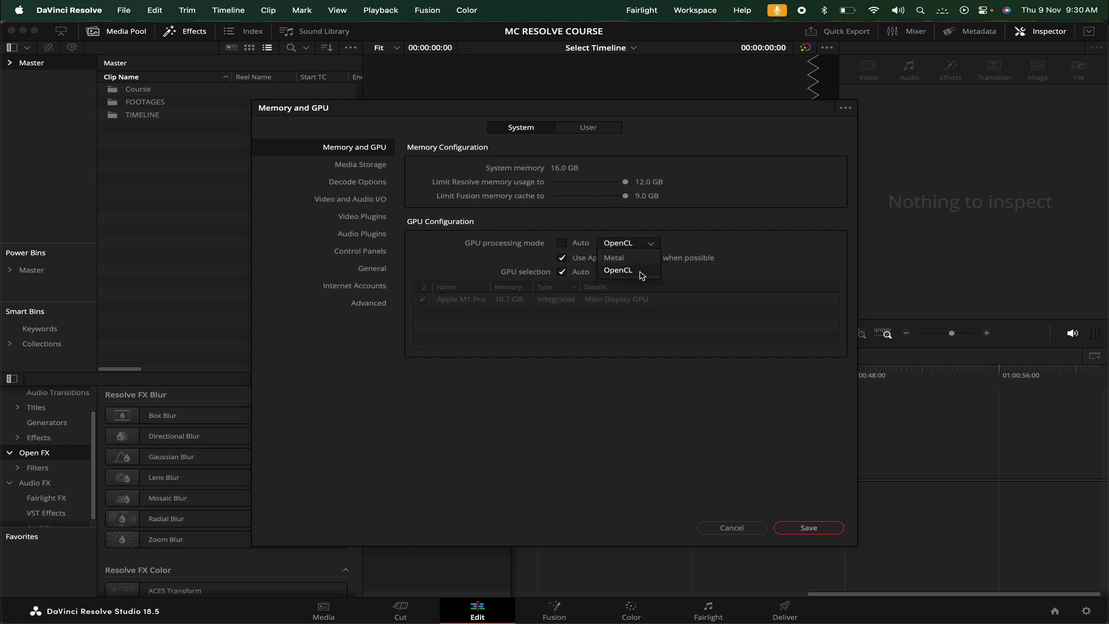
{"action": "left_click", "coordinate": [672, 249]}
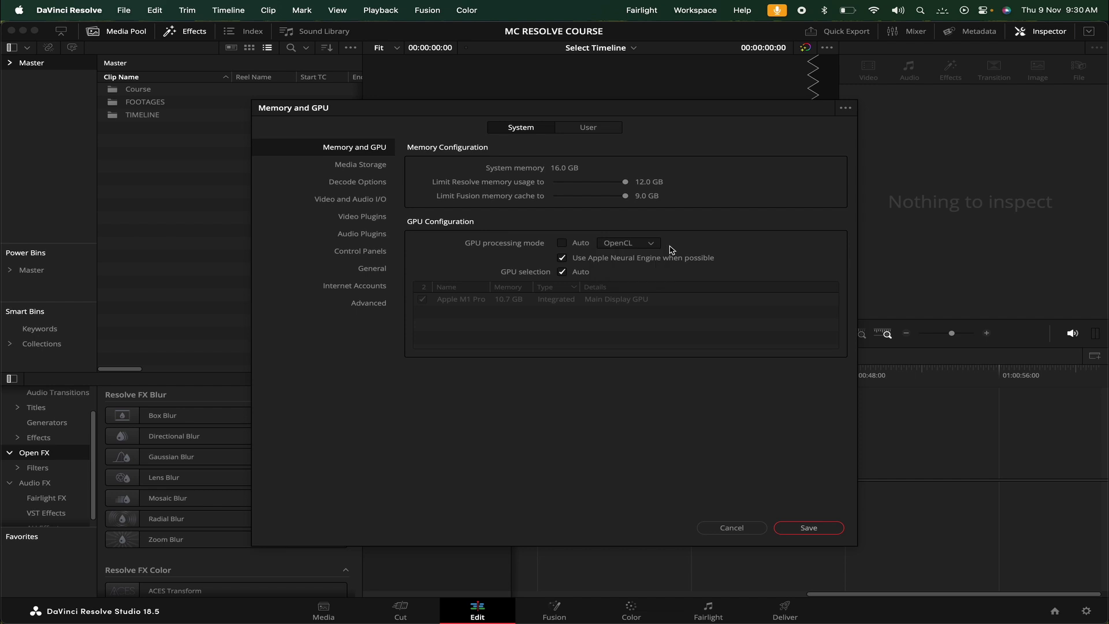
{"action": "left_click", "coordinate": [655, 248]}
{"action": "left_click", "coordinate": [655, 248]}
{"action": "scroll", "coordinate": [655, 248], "scroll_direction": "up", "scroll_amount": 1}
{"action": "left_click", "coordinate": [609, 242]}
{"action": "left_click", "coordinate": [614, 258]}
{"action": "left_click", "coordinate": [585, 272]}
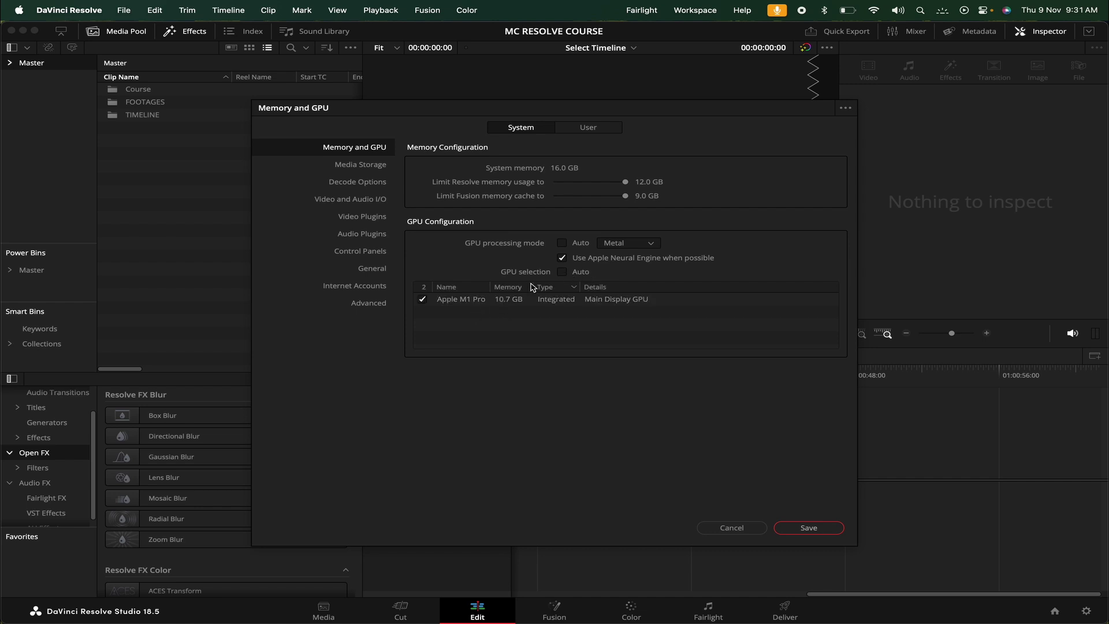
{"action": "left_click", "coordinate": [568, 270]}
Set the GPU processing mode to OpenCL.
{"action": "left_click", "coordinate": [653, 244]}
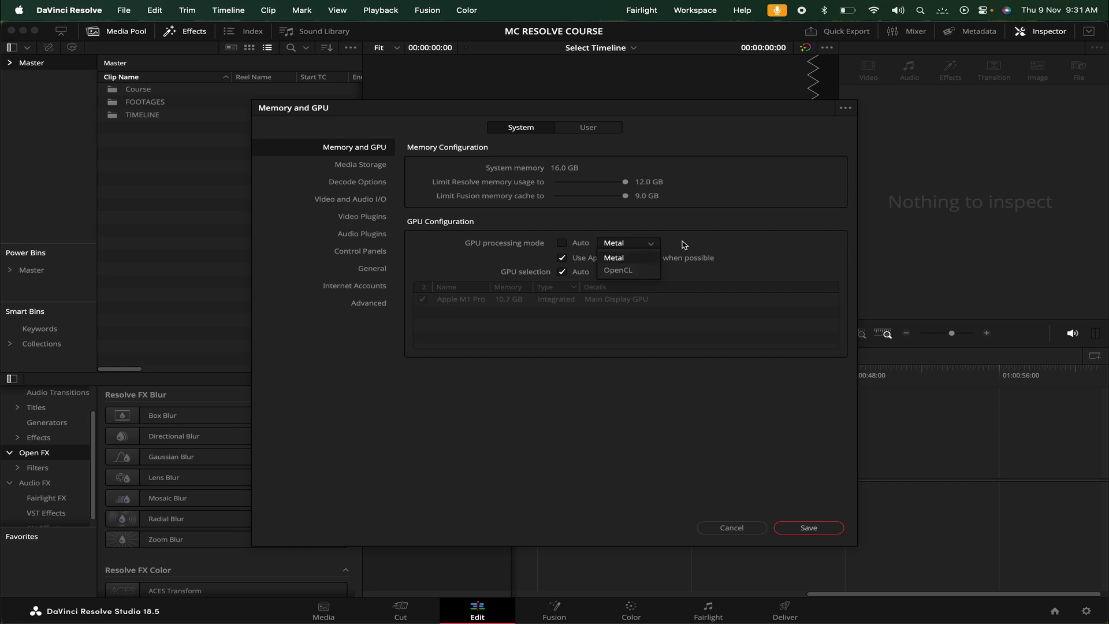
{"action": "key", "text": "Down"}
{"action": "left_click", "coordinate": [634, 273]}
Review the media storage locations with their Direct I/O setting and the GPU and hardware decode options.
{"action": "left_click", "coordinate": [382, 164]}
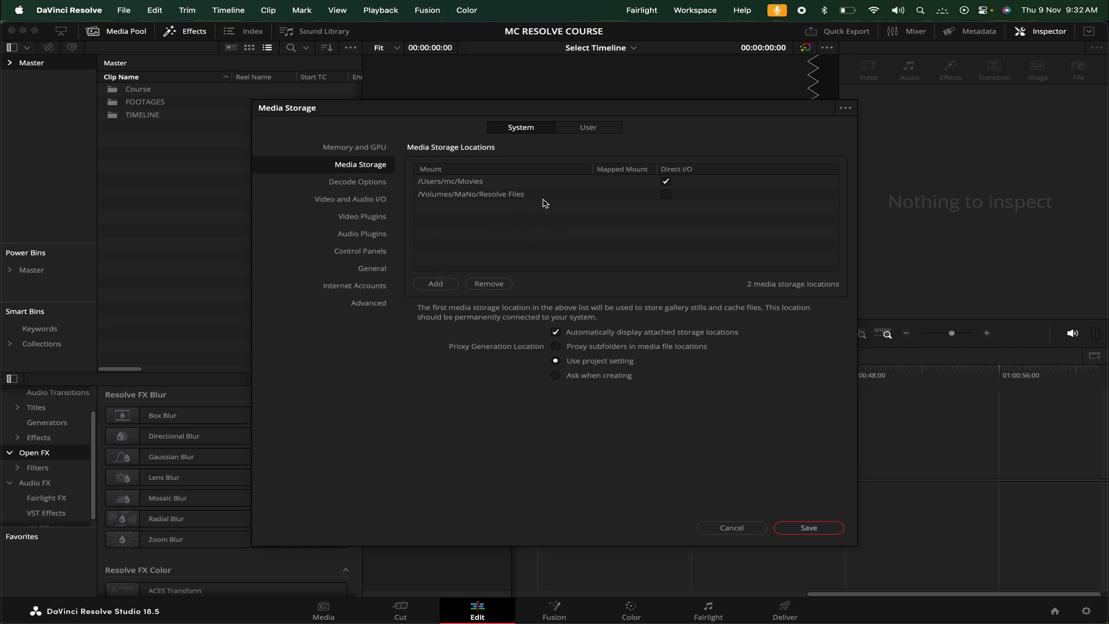
{"action": "left_click", "coordinate": [665, 181]}
{"action": "left_click", "coordinate": [361, 185]}
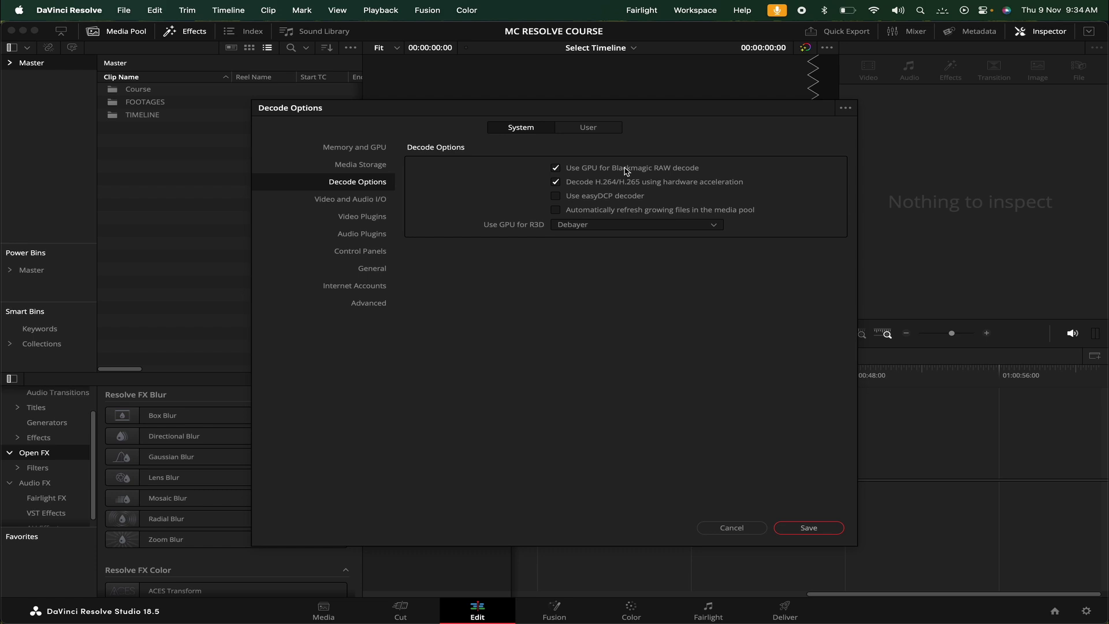
{"action": "left_click", "coordinate": [726, 212]}
Inspect the Video and Audio I/O preferences, including the choices for the audio I/O engine and the input device.
{"action": "left_click", "coordinate": [371, 200]}
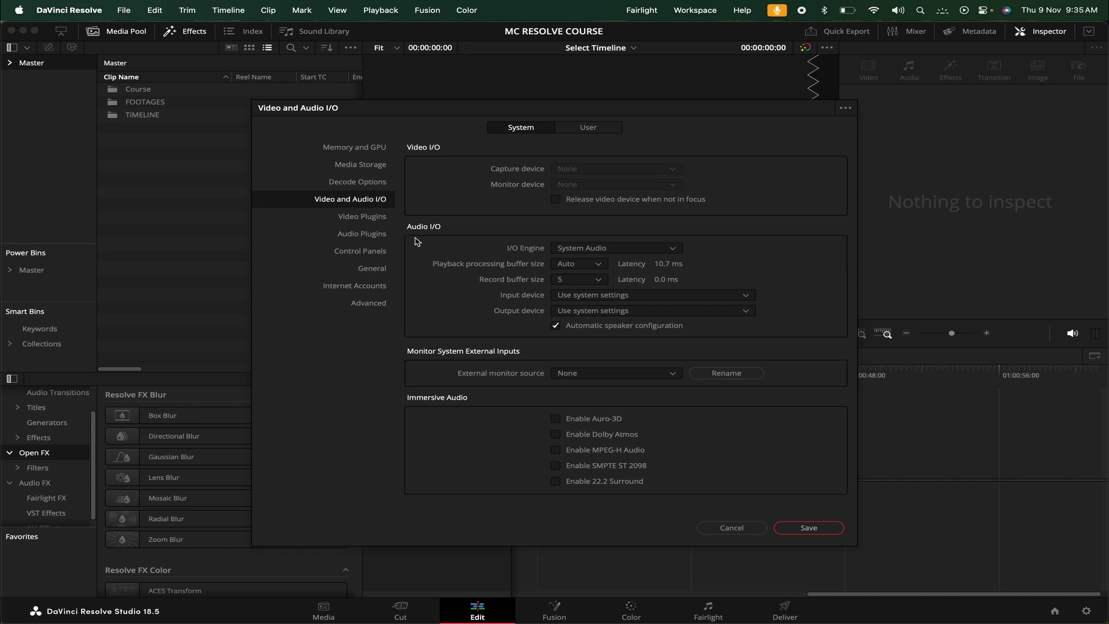
{"action": "left_click", "coordinate": [565, 252]}
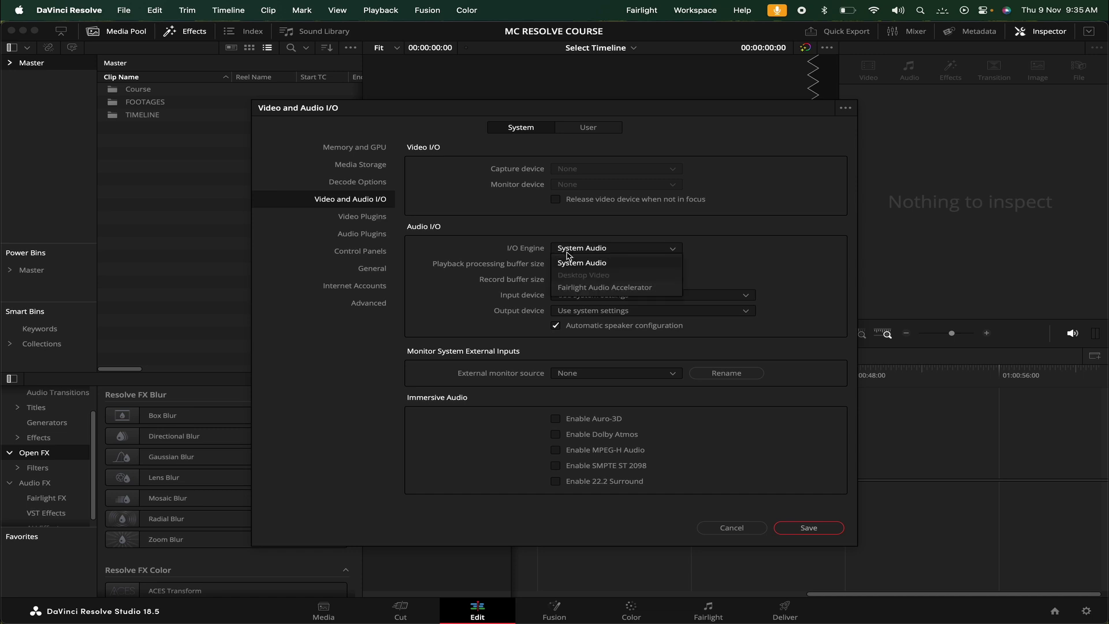
{"action": "left_click", "coordinate": [712, 245]}
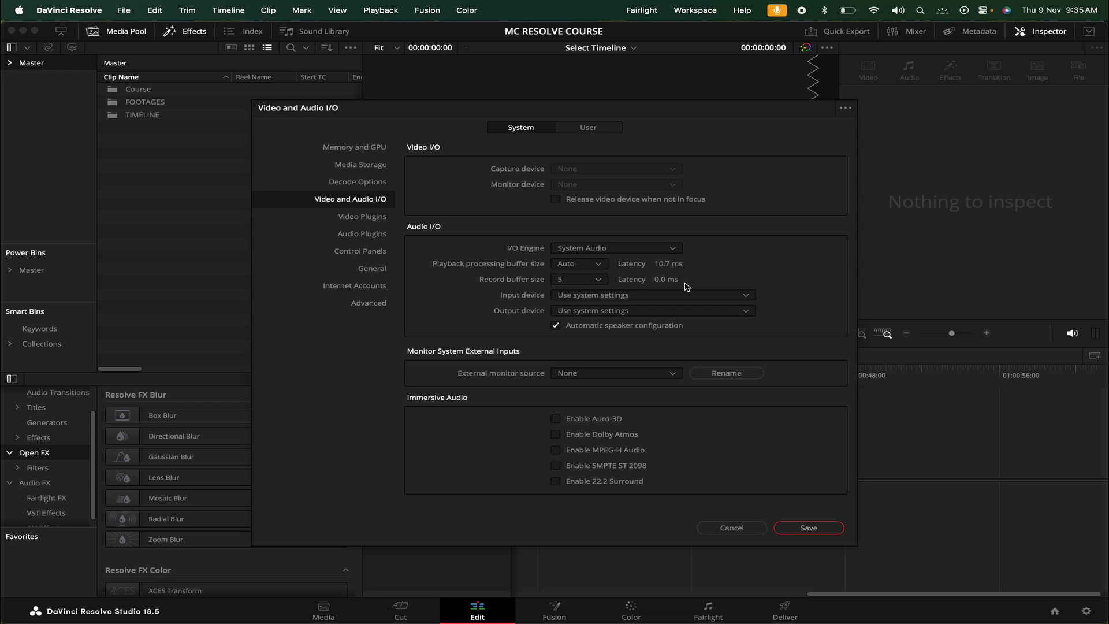
{"action": "left_click", "coordinate": [559, 298]}
{"action": "left_click", "coordinate": [575, 298]}
Review the video and audio plugin preferences and the available color grading panels and Fairlight audio consoles.
{"action": "left_click", "coordinate": [372, 218]}
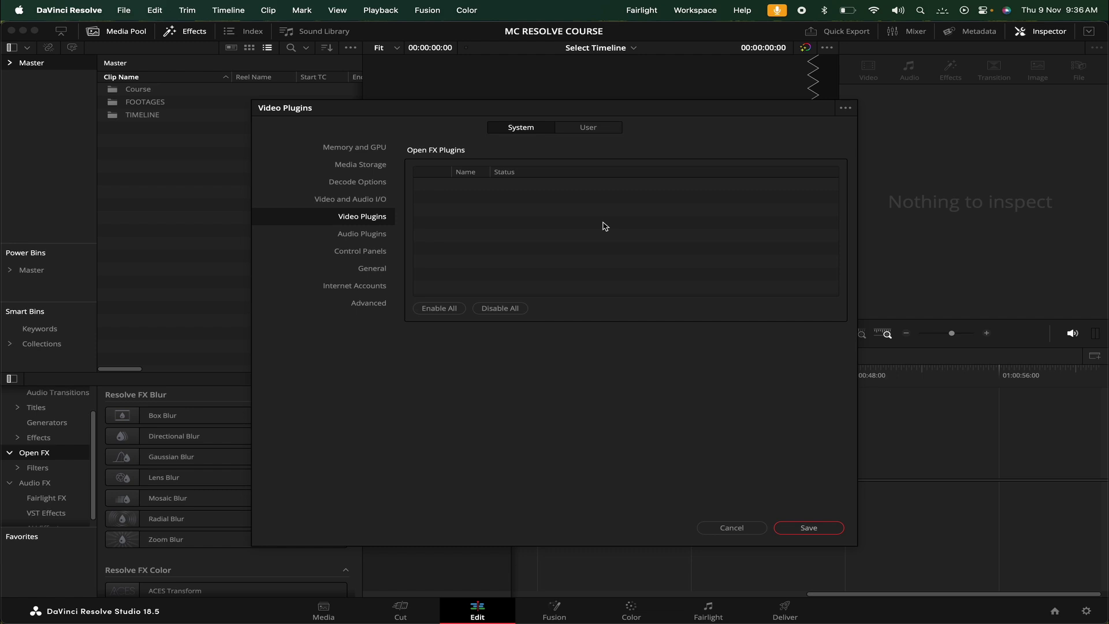
{"action": "left_click", "coordinate": [388, 232]}
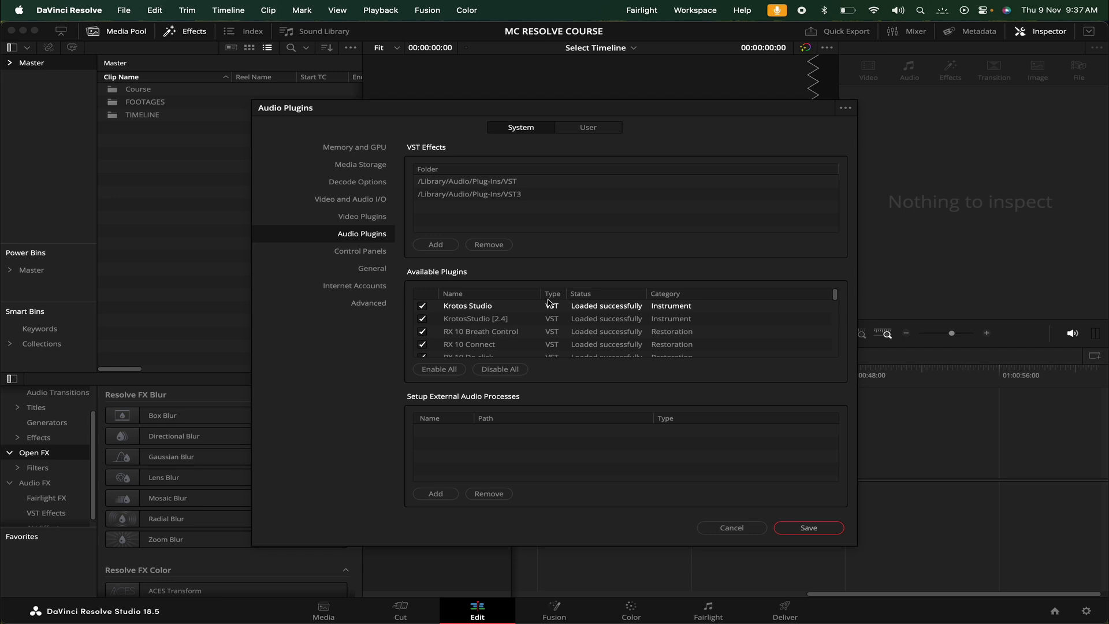
{"action": "left_click", "coordinate": [360, 251]}
{"action": "left_click", "coordinate": [611, 172]}
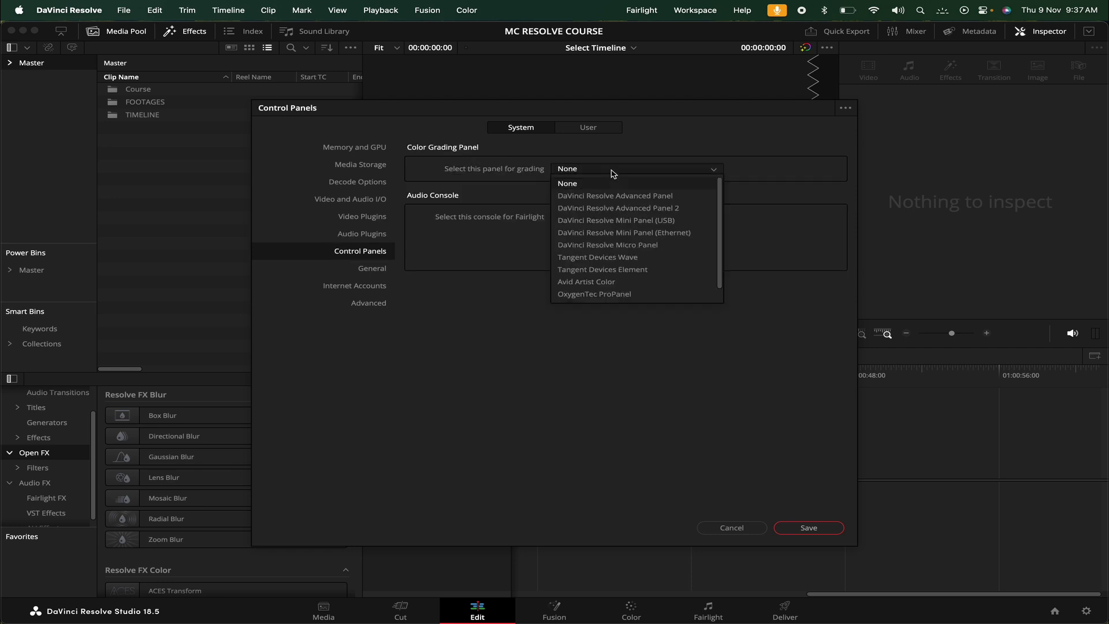
{"action": "left_click", "coordinate": [537, 204]}
{"action": "left_click", "coordinate": [584, 222]}
{"action": "left_click", "coordinate": [520, 247]}
Examine the General, Internet Accounts and Advanced system preferences, including the Frame.io account section.
{"action": "left_click", "coordinate": [373, 268]}
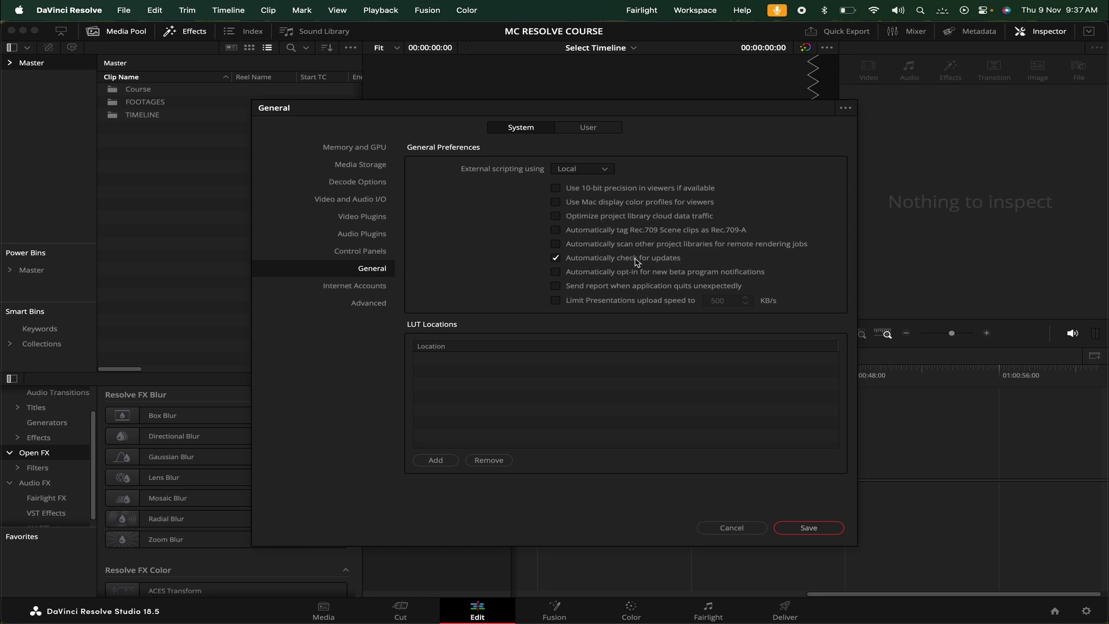
{"action": "left_click", "coordinate": [564, 243]}
{"action": "left_click", "coordinate": [388, 287]}
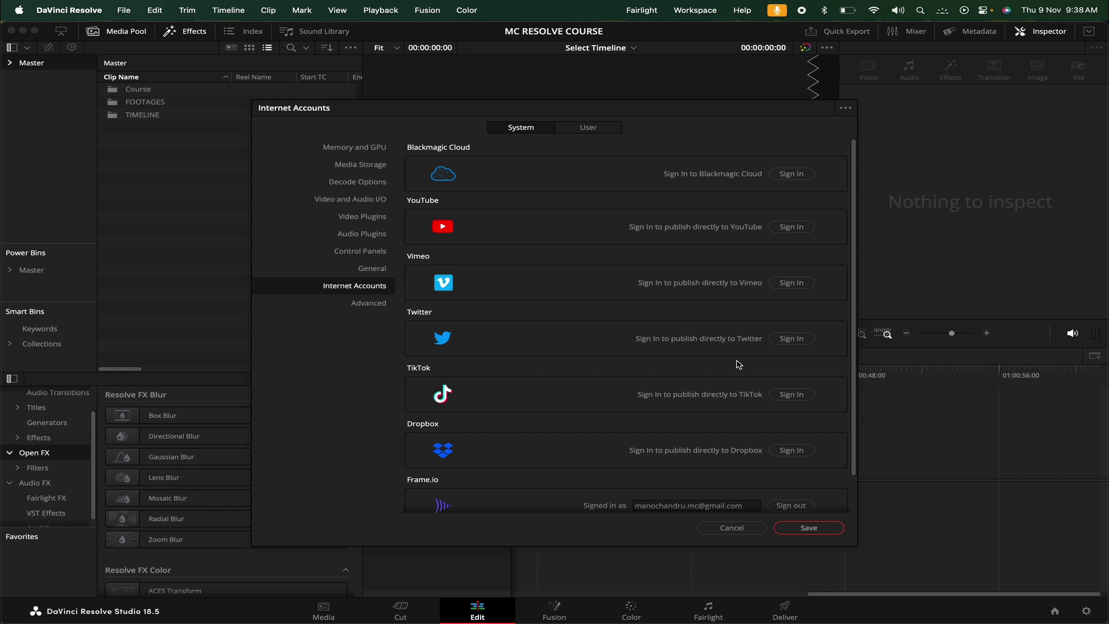
{"action": "scroll", "coordinate": [737, 364], "scroll_direction": "down", "scroll_amount": 2}
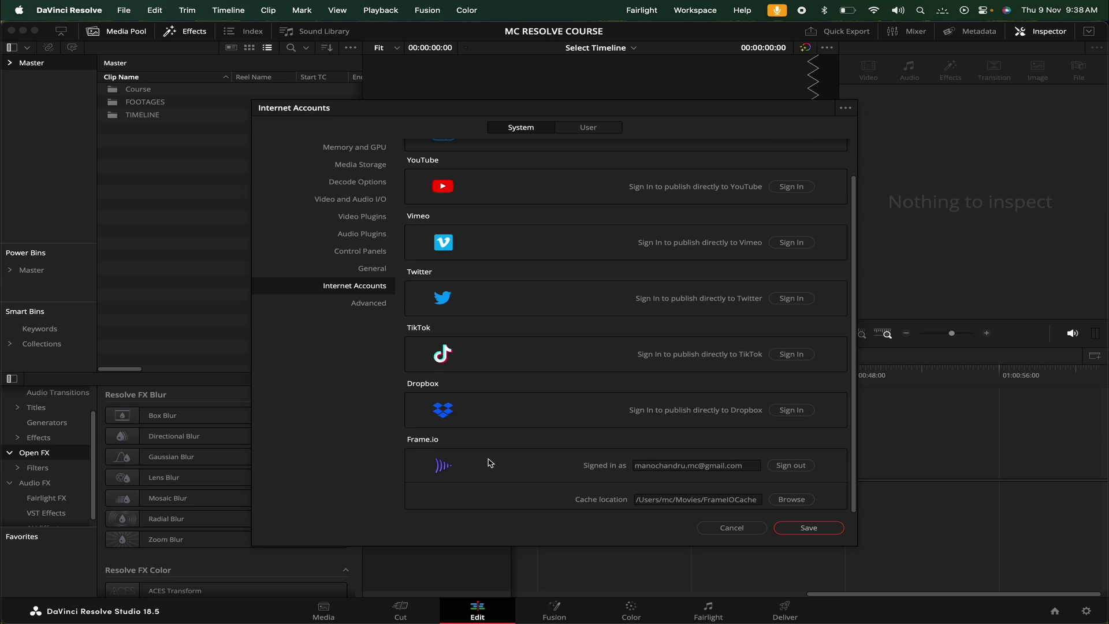
{"action": "left_click", "coordinate": [361, 304]}
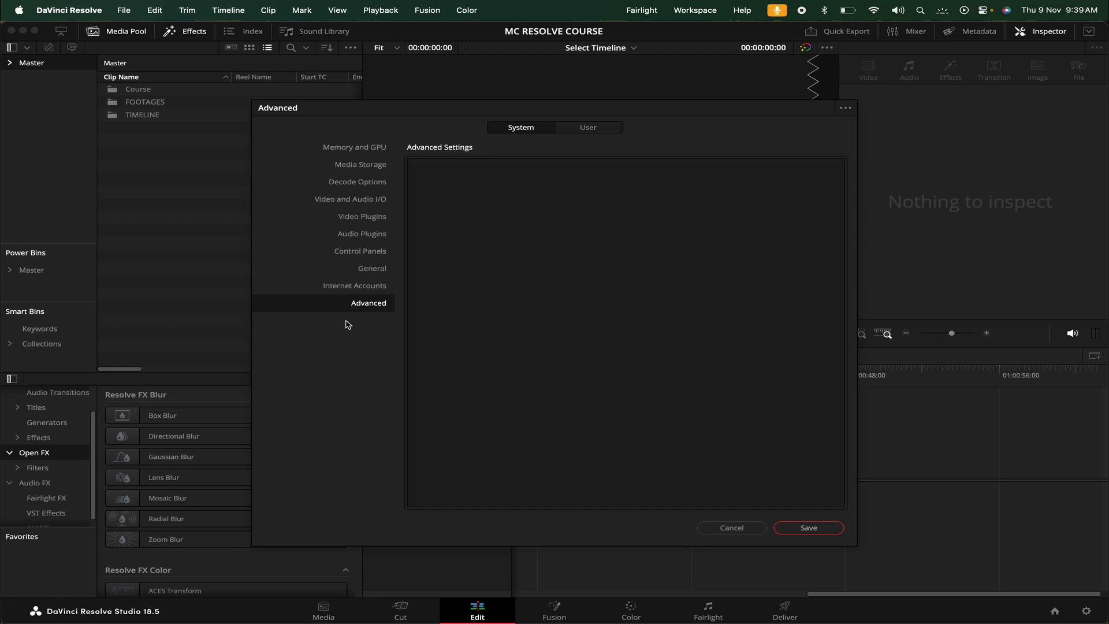
Review the user UI and Project Save and Load settings, and open the project backups of the MC -Reels project.
{"action": "left_click", "coordinate": [578, 129]}
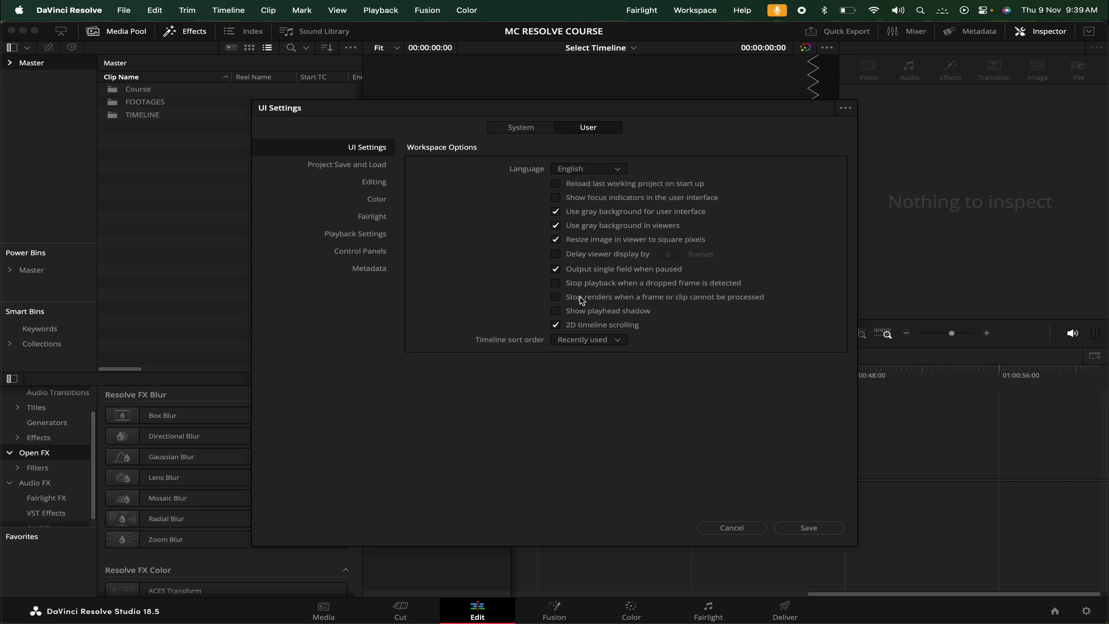
{"action": "left_click", "coordinate": [344, 168]}
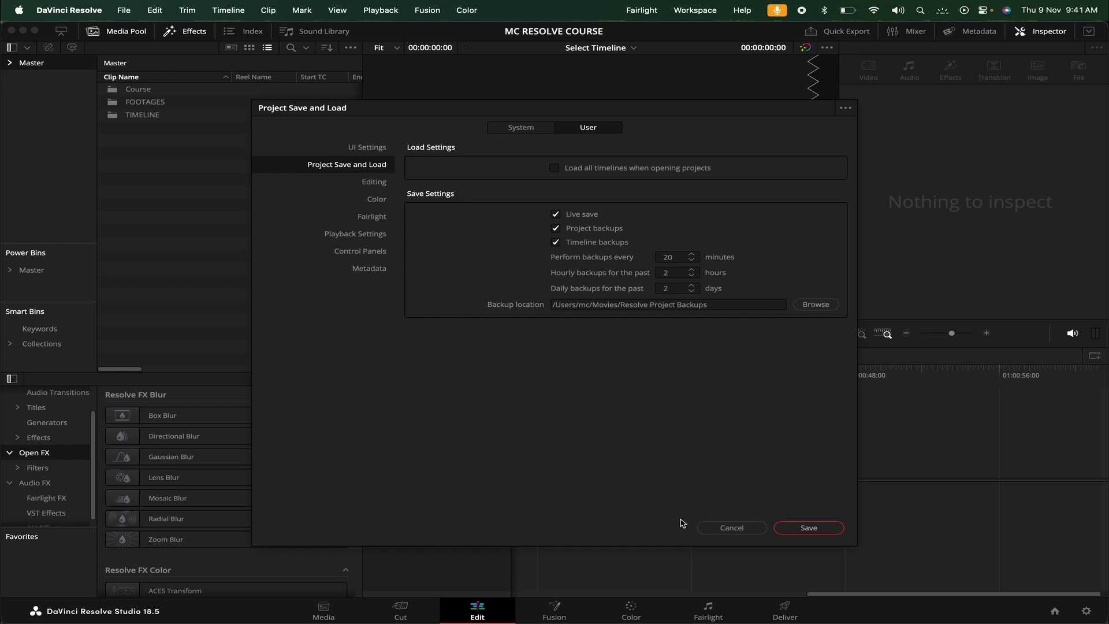
{"action": "left_click", "coordinate": [719, 528]}
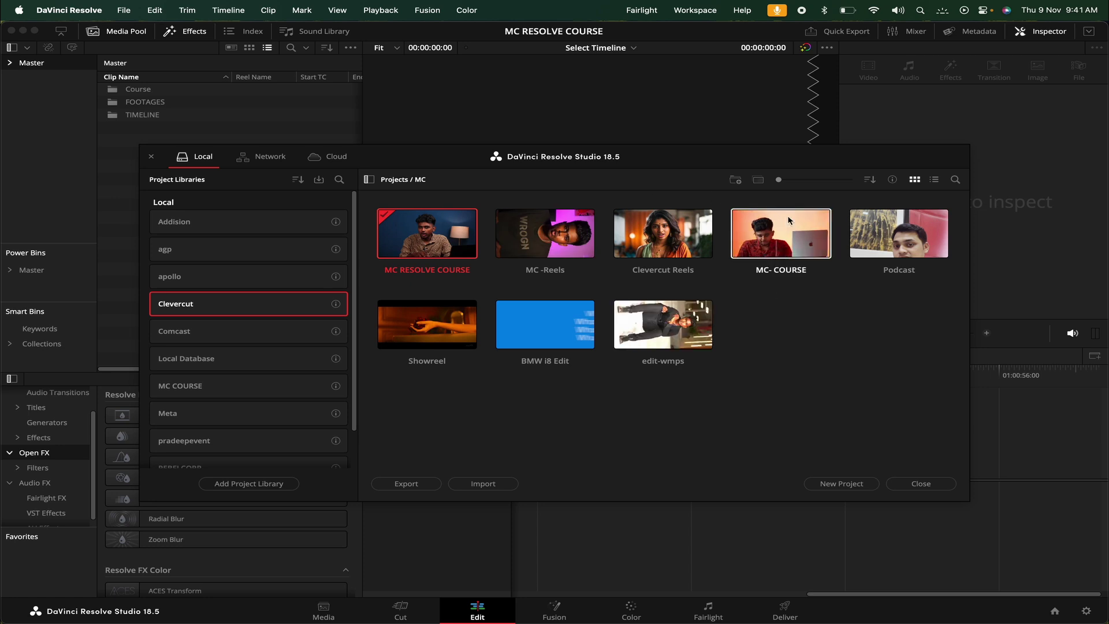
{"action": "right_click", "coordinate": [541, 231]}
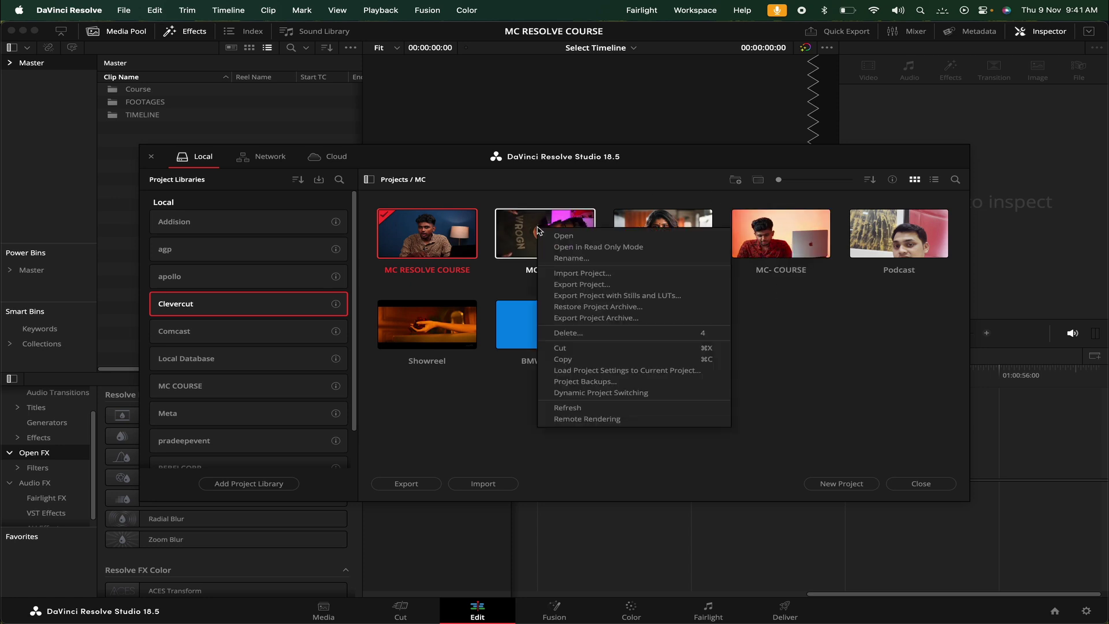
{"action": "left_click", "coordinate": [584, 381]}
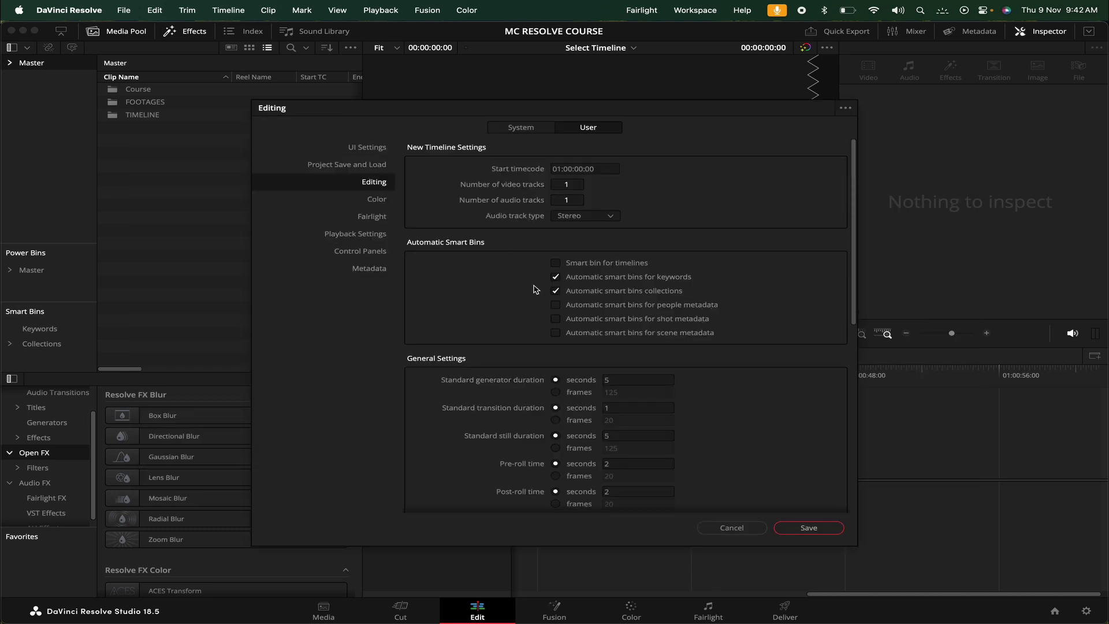
Examine the user Editing preferences for new timelines, automatic smart bins and standard durations.
{"action": "scroll", "coordinate": [535, 289], "scroll_direction": "down", "scroll_amount": 5}
{"action": "scroll", "coordinate": [536, 288], "scroll_direction": "down", "scroll_amount": 3}
{"action": "scroll", "coordinate": [536, 289], "scroll_direction": "up", "scroll_amount": 8}
{"action": "scroll", "coordinate": [536, 289], "scroll_direction": "down", "scroll_amount": 3}
{"action": "scroll", "coordinate": [536, 289], "scroll_direction": "up", "scroll_amount": 2}
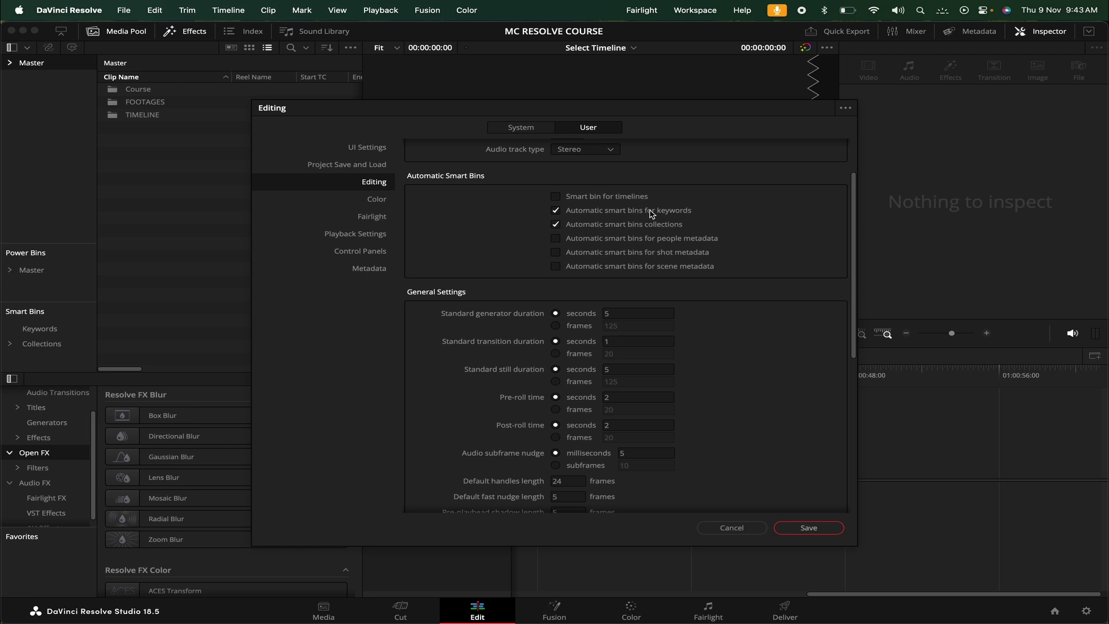
{"action": "scroll", "coordinate": [652, 230], "scroll_direction": "down", "scroll_amount": 2}
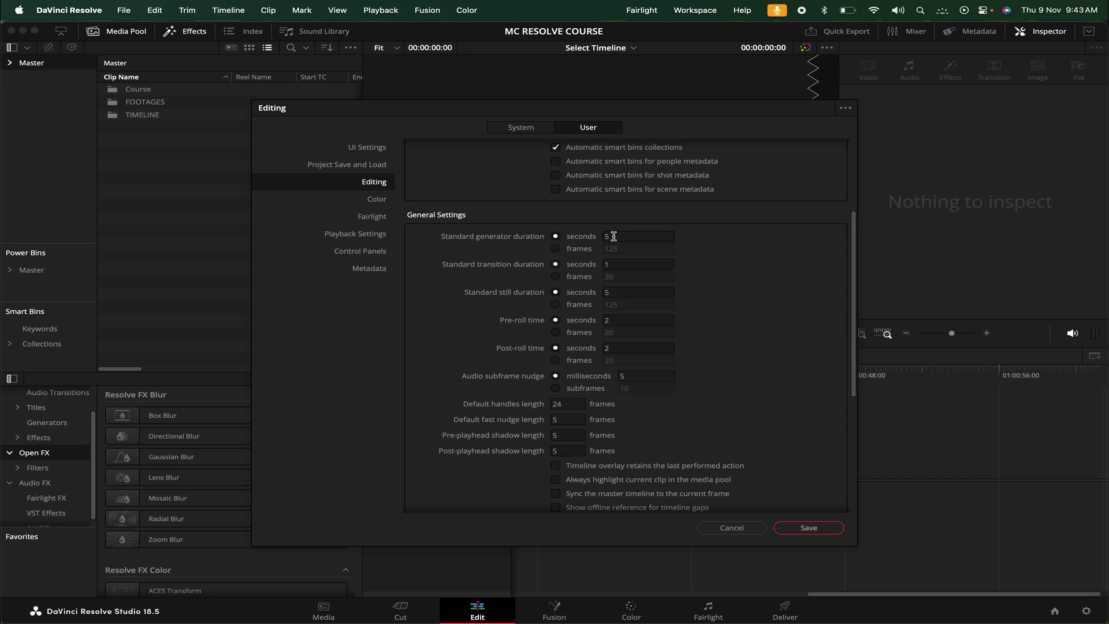
{"action": "scroll", "coordinate": [555, 286], "scroll_direction": "down", "scroll_amount": 1}
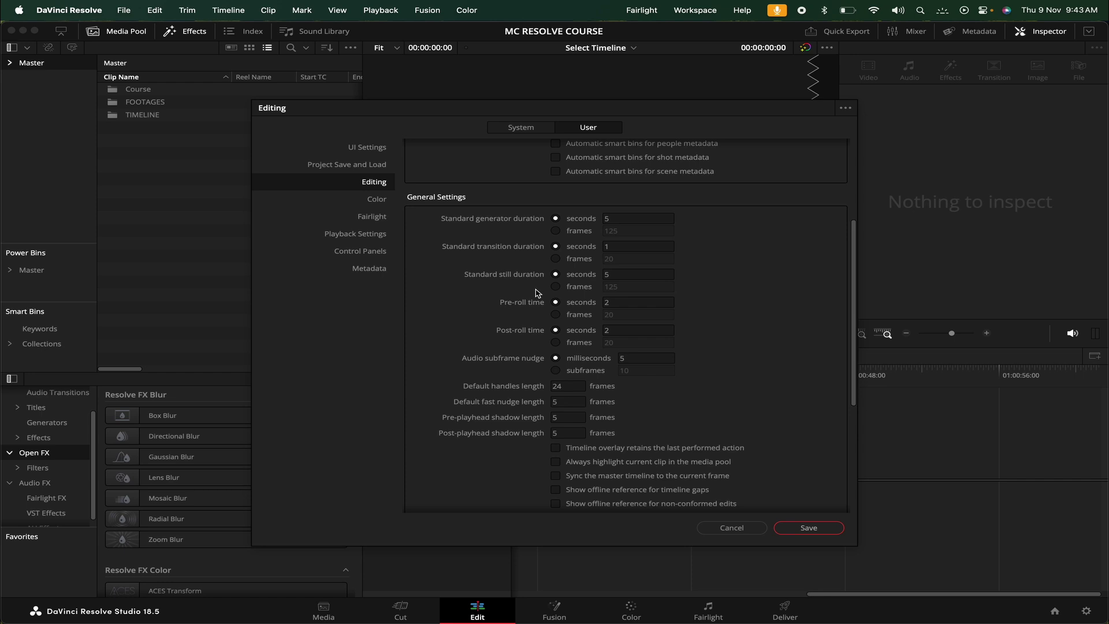
Set the standard still duration to 10 seconds in the user Editing preferences.
{"action": "left_click", "coordinate": [606, 274]}
{"action": "type", "text": "10"}
{"action": "key", "text": "Return"}
Review the remaining general editing options and the default fade-in and crossfade curve choices.
{"action": "scroll", "coordinate": [698, 310], "scroll_direction": "down", "scroll_amount": 2}
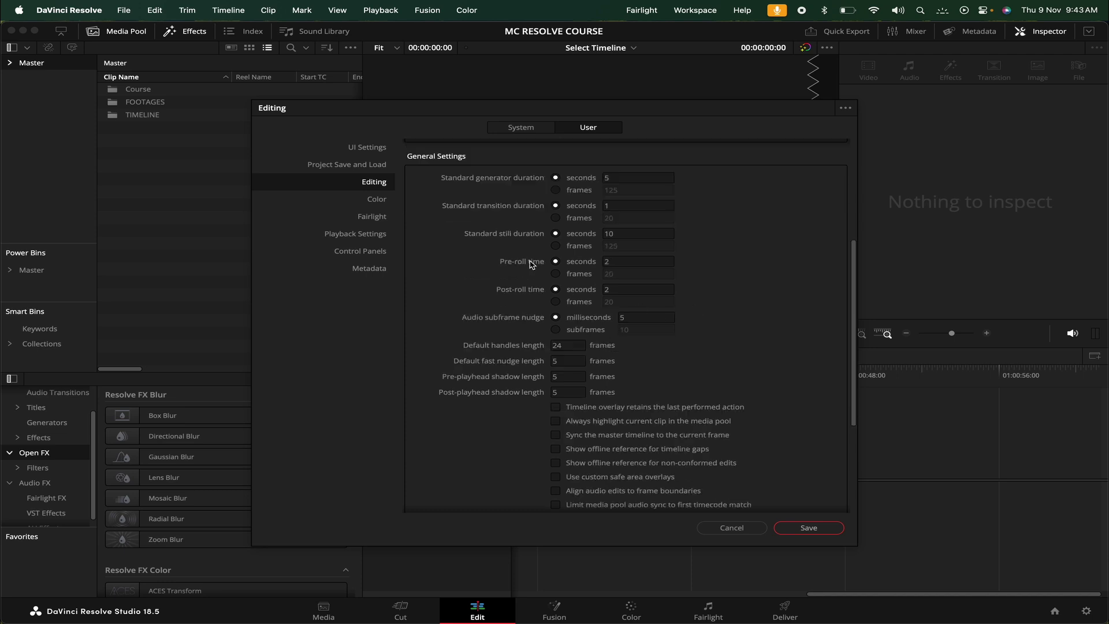
{"action": "scroll", "coordinate": [687, 280], "scroll_direction": "down", "scroll_amount": 6}
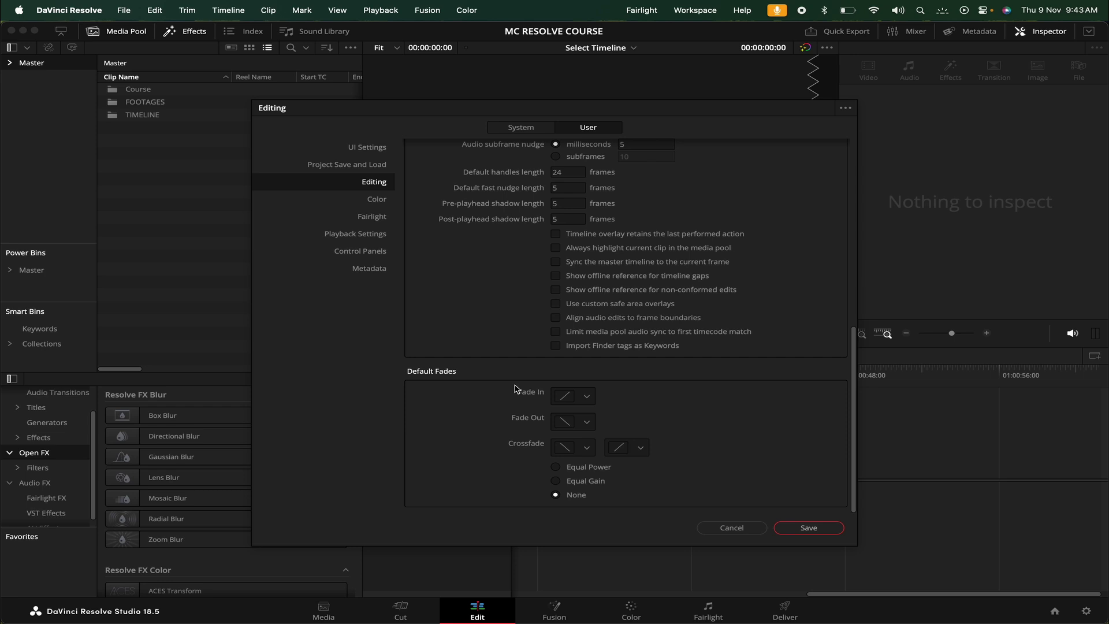
{"action": "left_click", "coordinate": [569, 396]}
{"action": "left_click", "coordinate": [568, 447]}
{"action": "key", "text": "Down"}
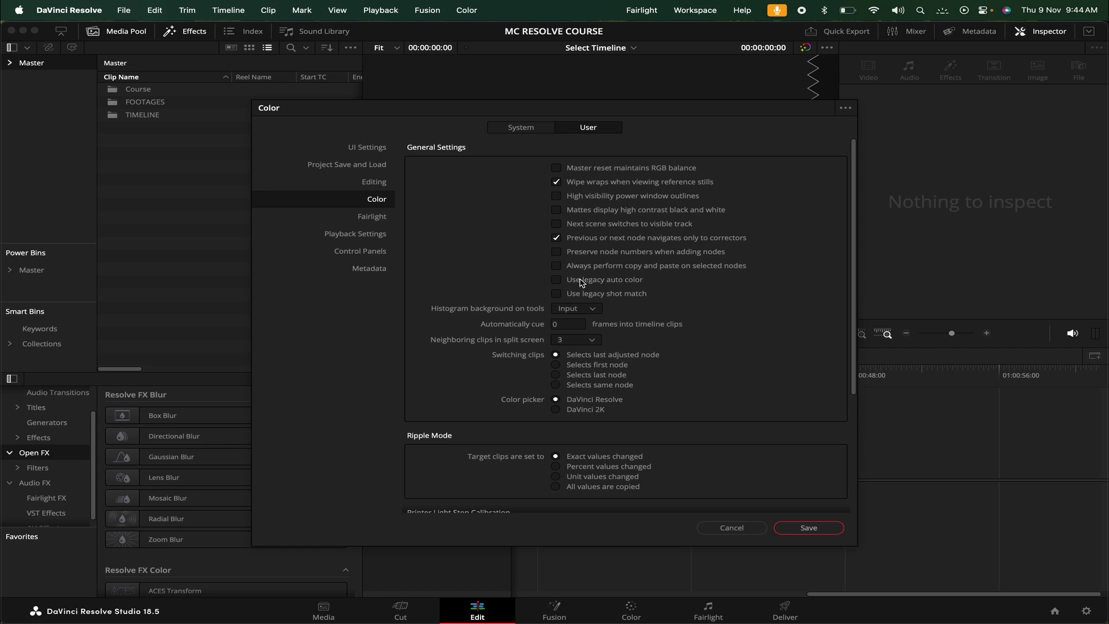
View the user preferences for Fairlight, playback and control panel sensitivity.
{"action": "left_click", "coordinate": [359, 219]}
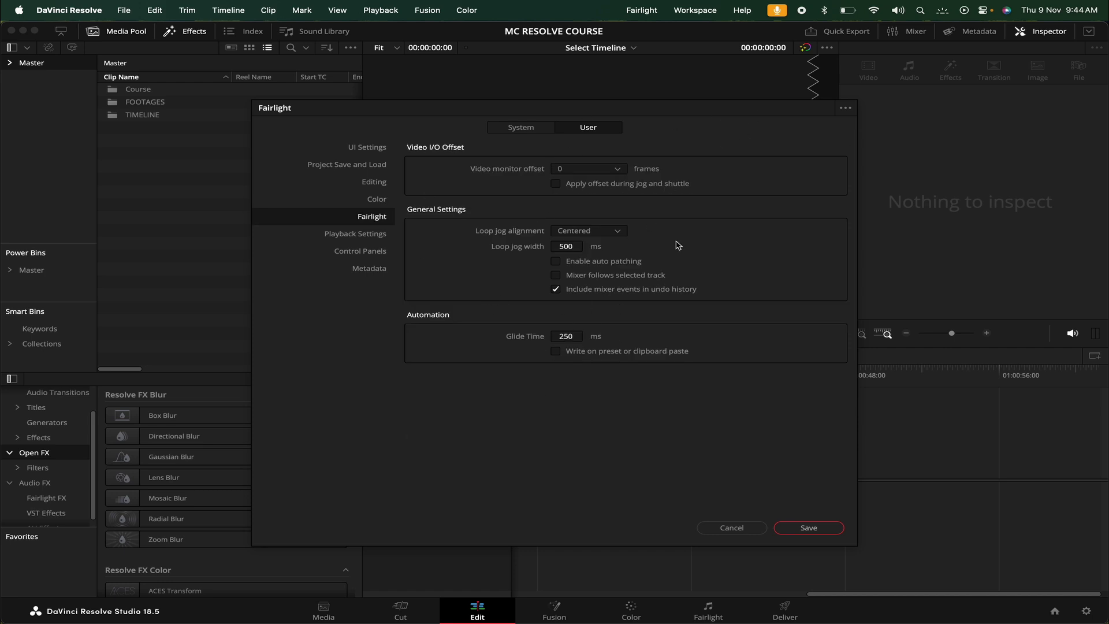
{"action": "left_click", "coordinate": [385, 234]}
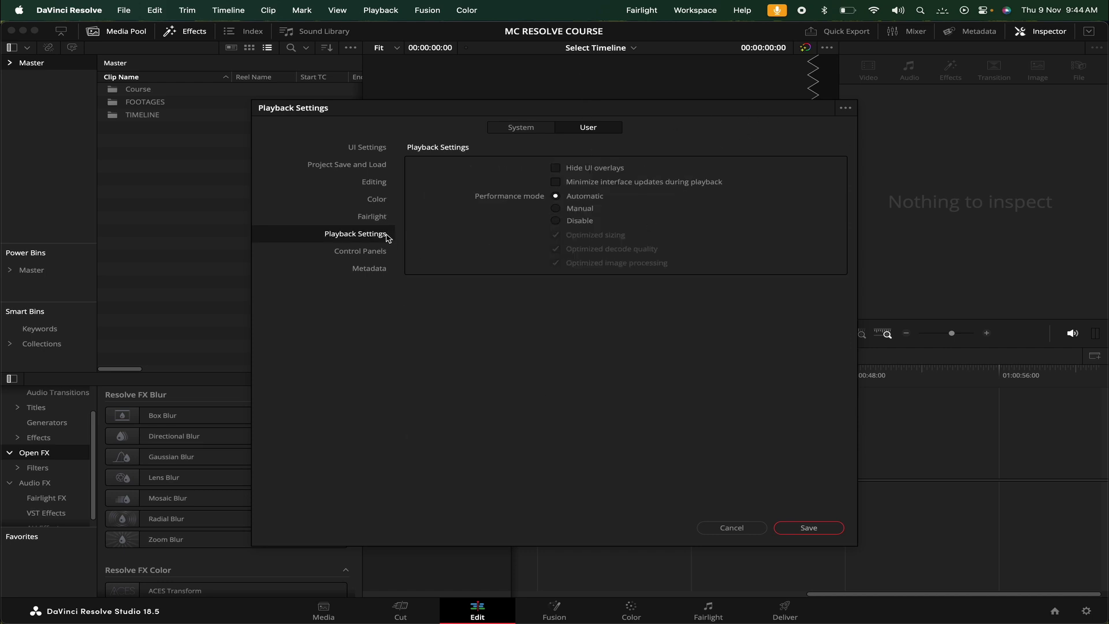
{"action": "left_click", "coordinate": [373, 252]}
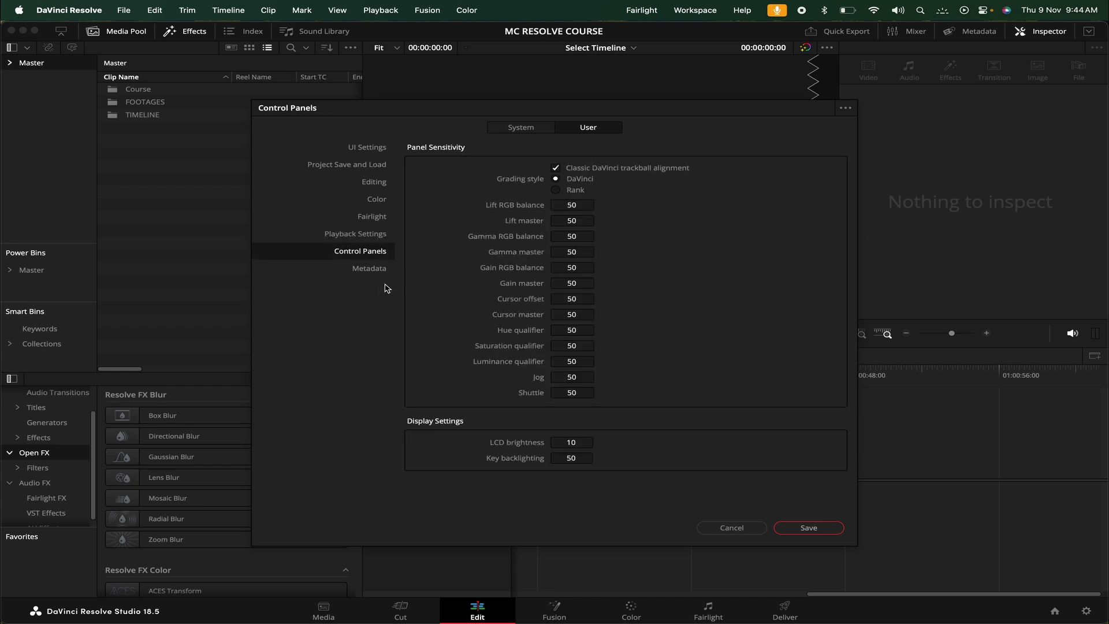
Create a new metadata preset named 1 in the user preferences.
{"action": "left_click", "coordinate": [372, 272]}
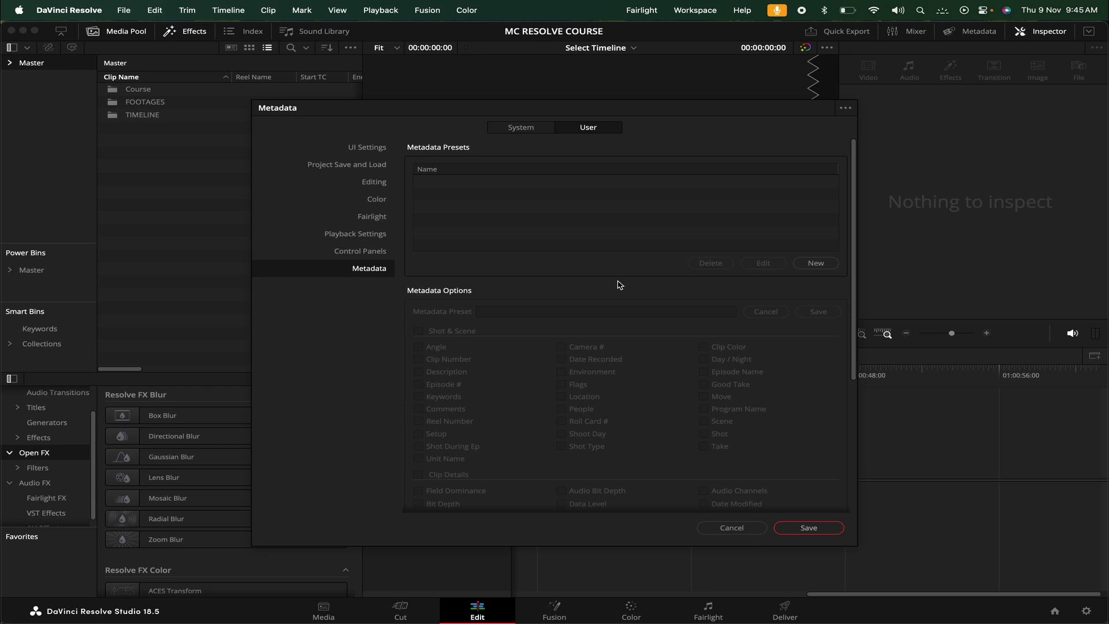
{"action": "left_click", "coordinate": [808, 263]}
{"action": "type", "text": "1"}
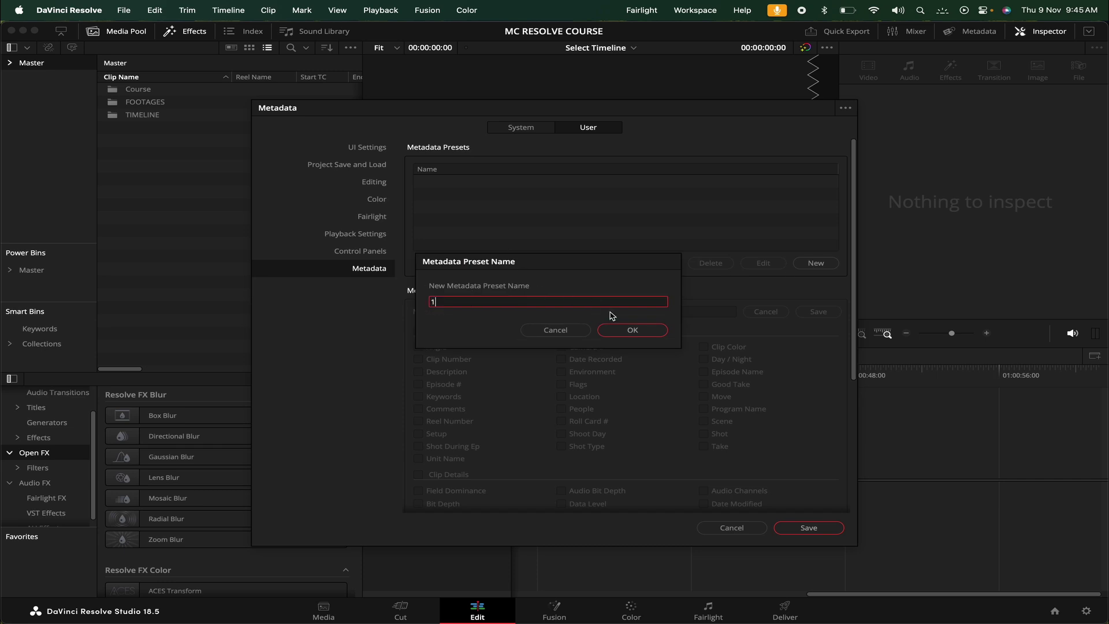
{"action": "left_click", "coordinate": [615, 330]}
Exclude Angle, Clip Number and Description from the Shot & Scene fields of metadata preset 1.
{"action": "scroll", "coordinate": [584, 368], "scroll_direction": "down", "scroll_amount": 3}
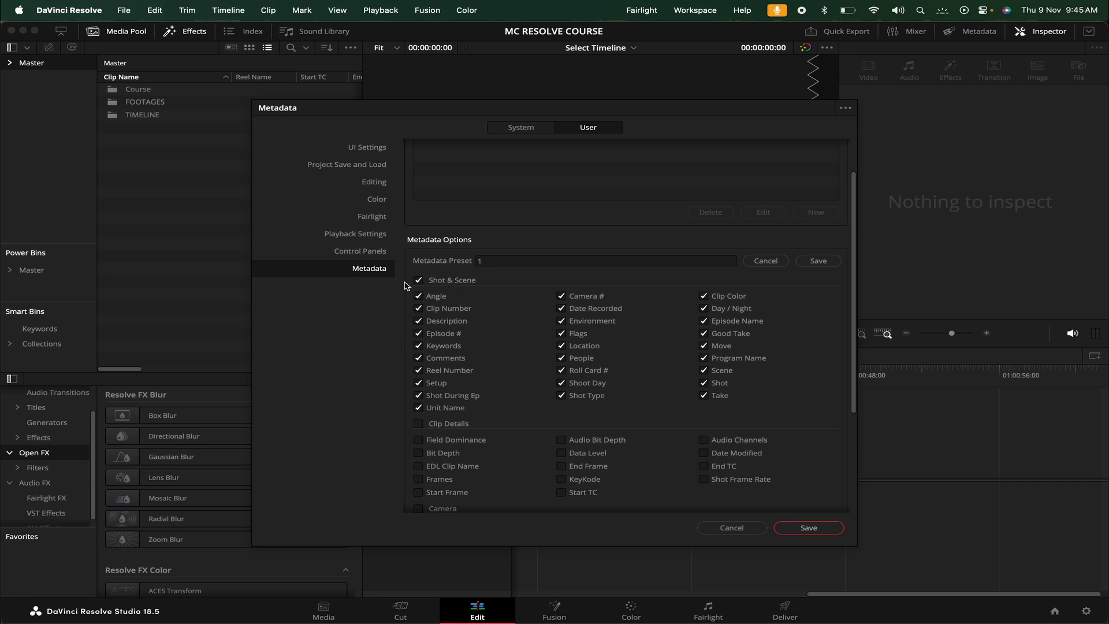
{"action": "left_click", "coordinate": [418, 295]}
{"action": "left_click", "coordinate": [419, 308]}
{"action": "left_click", "coordinate": [418, 320]}
{"action": "scroll", "coordinate": [479, 396], "scroll_direction": "down", "scroll_amount": 8}
{"action": "scroll", "coordinate": [636, 347], "scroll_direction": "up", "scroll_amount": 1}
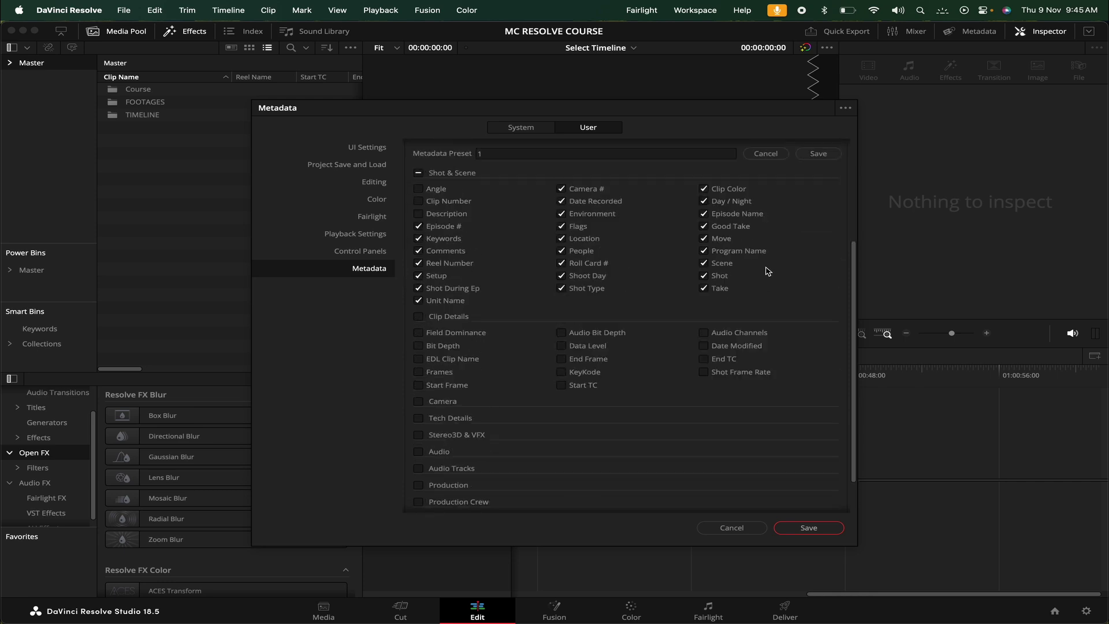
{"action": "scroll", "coordinate": [826, 231], "scroll_direction": "up", "scroll_amount": 6}
Show the options for saving the user preferences as a preset.
{"action": "left_click", "coordinate": [846, 108]}
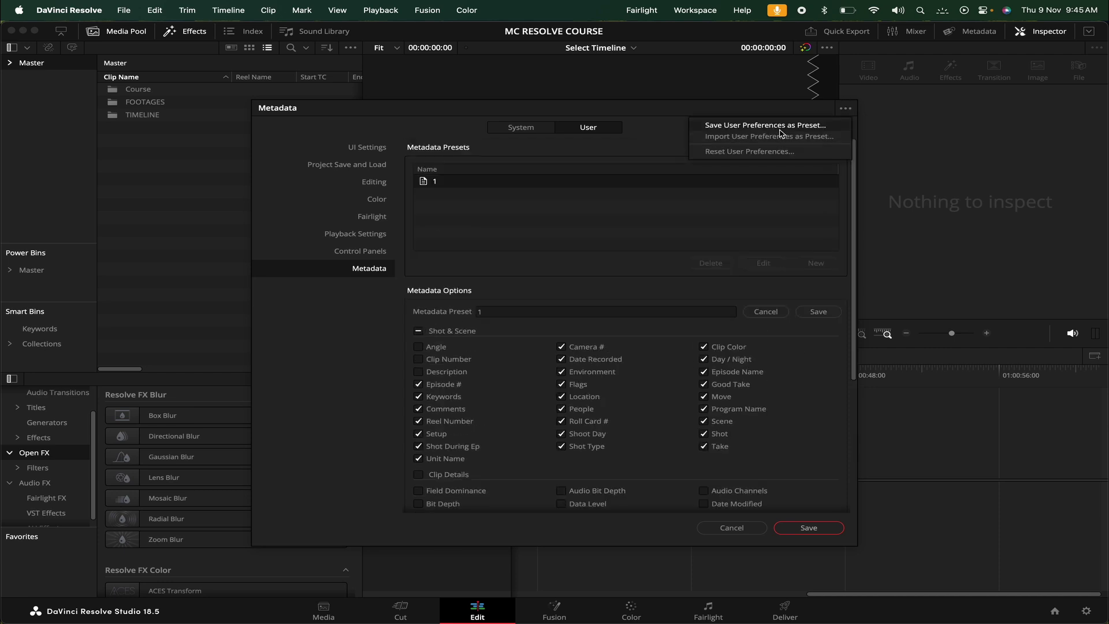